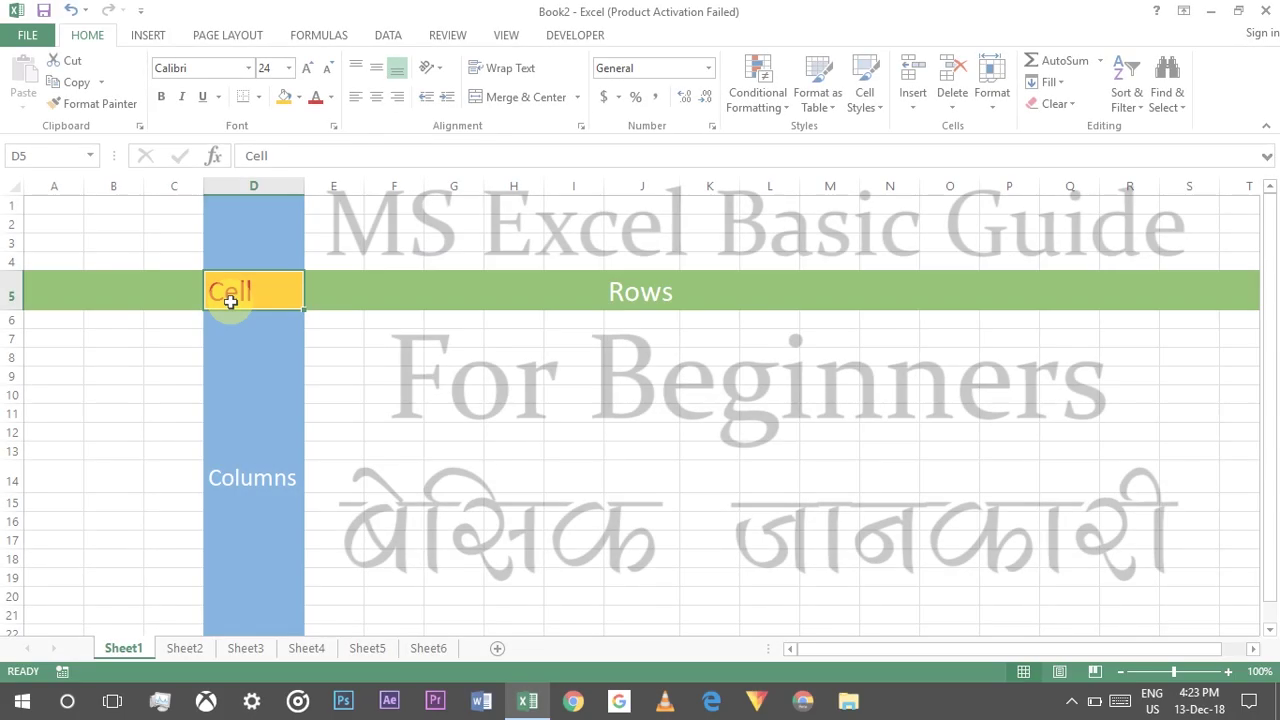
# Center the Cell label in D5, then reselect D5 to check the result.
pyautogui.click(377, 97)
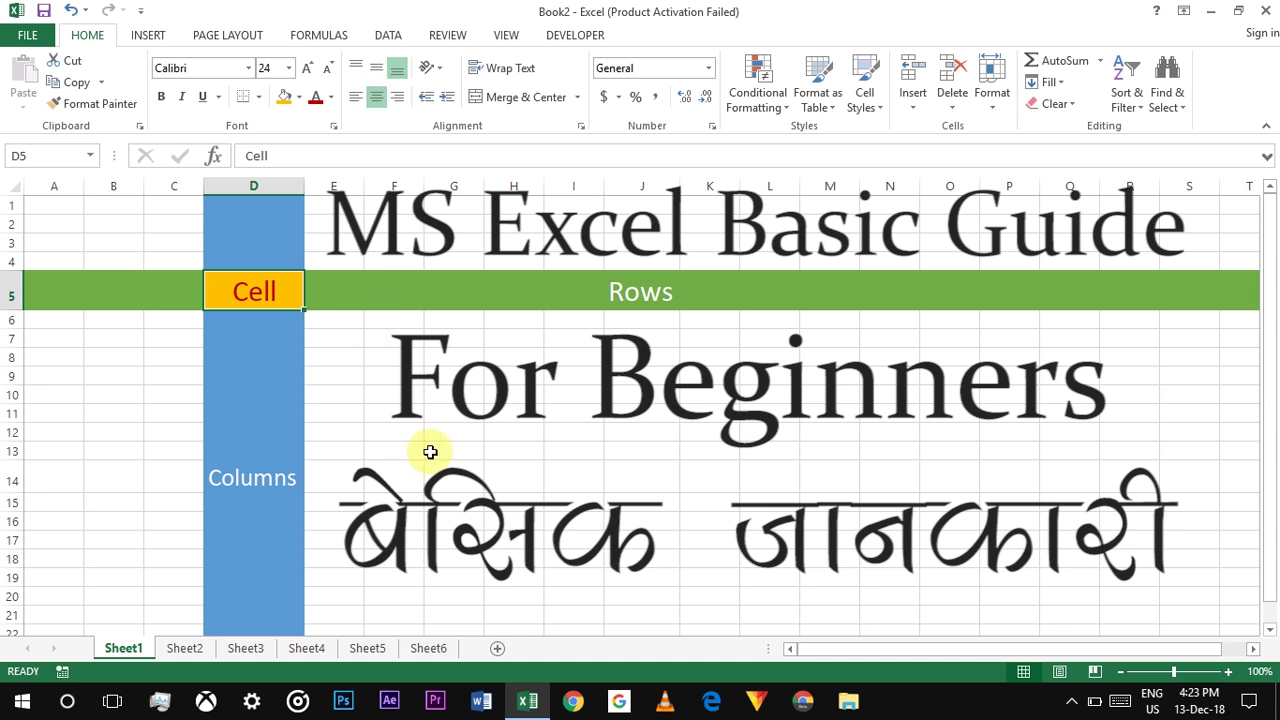
pyautogui.click(497, 498)
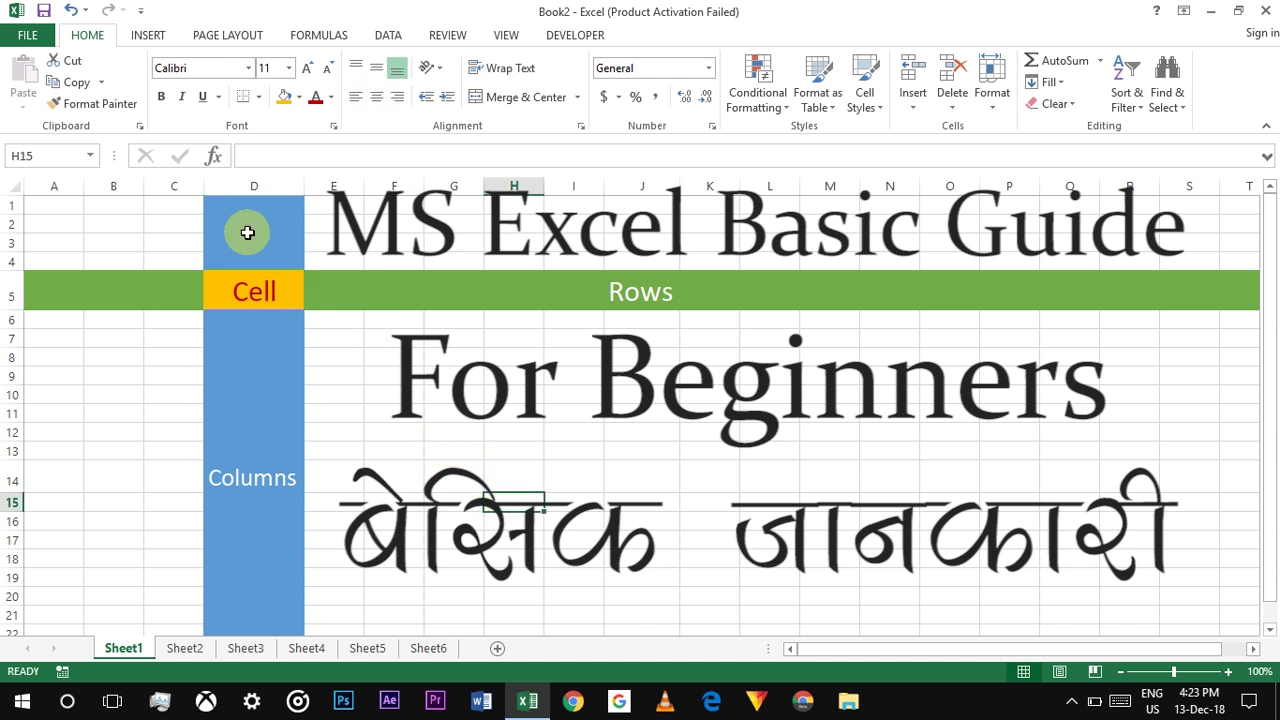
pyautogui.click(243, 298)
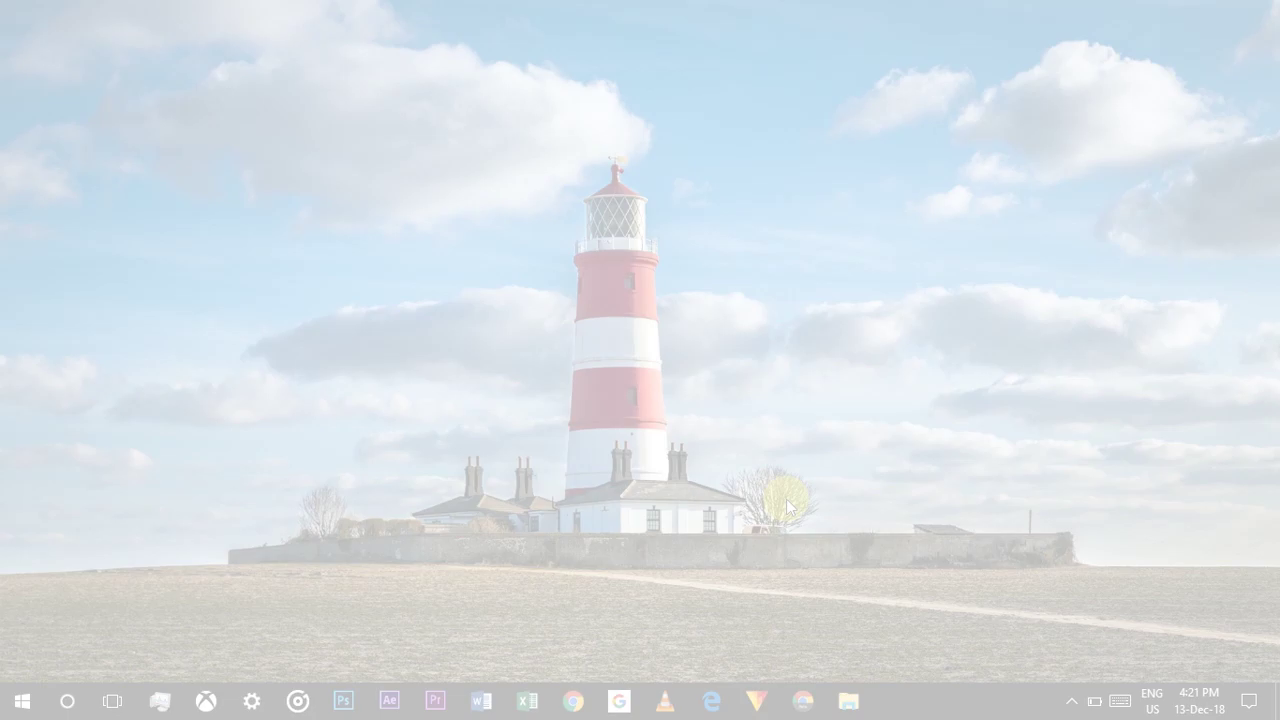
# Relaunch Excel from the Run box and create a new blank workbook.
pyautogui.press('super+r')
pyautogui.press('Return')
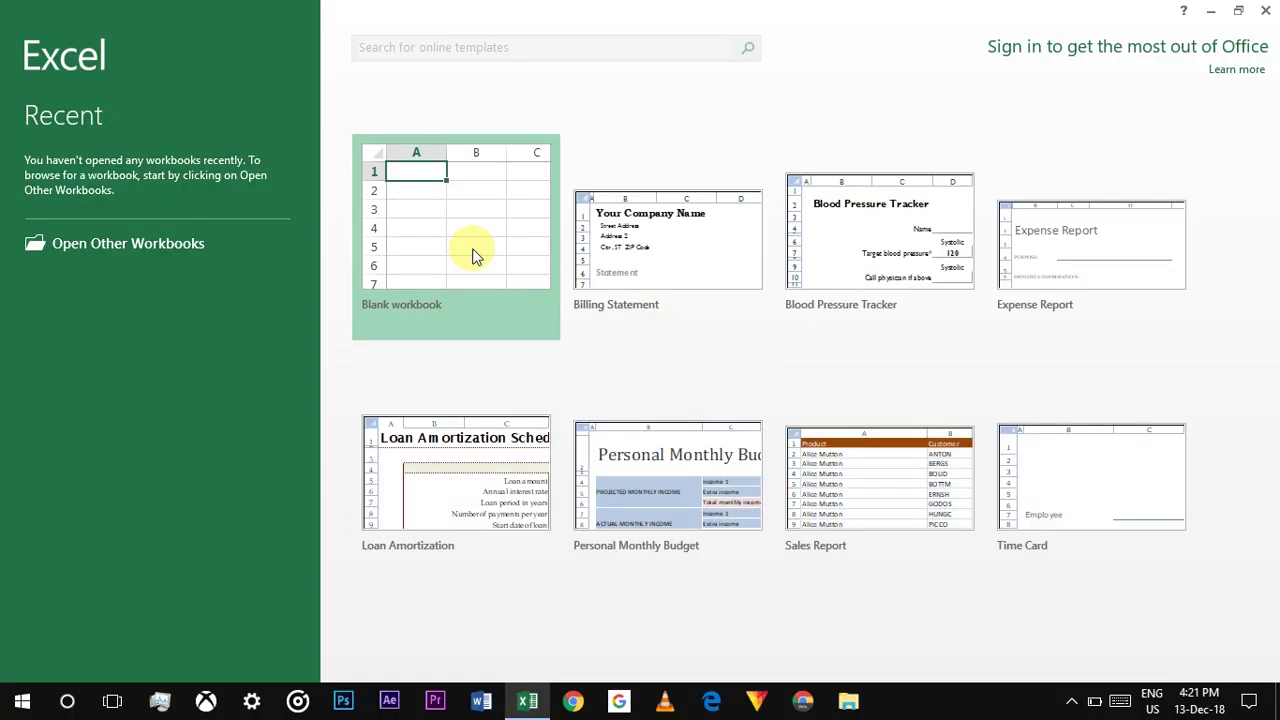
pyautogui.click(472, 250)
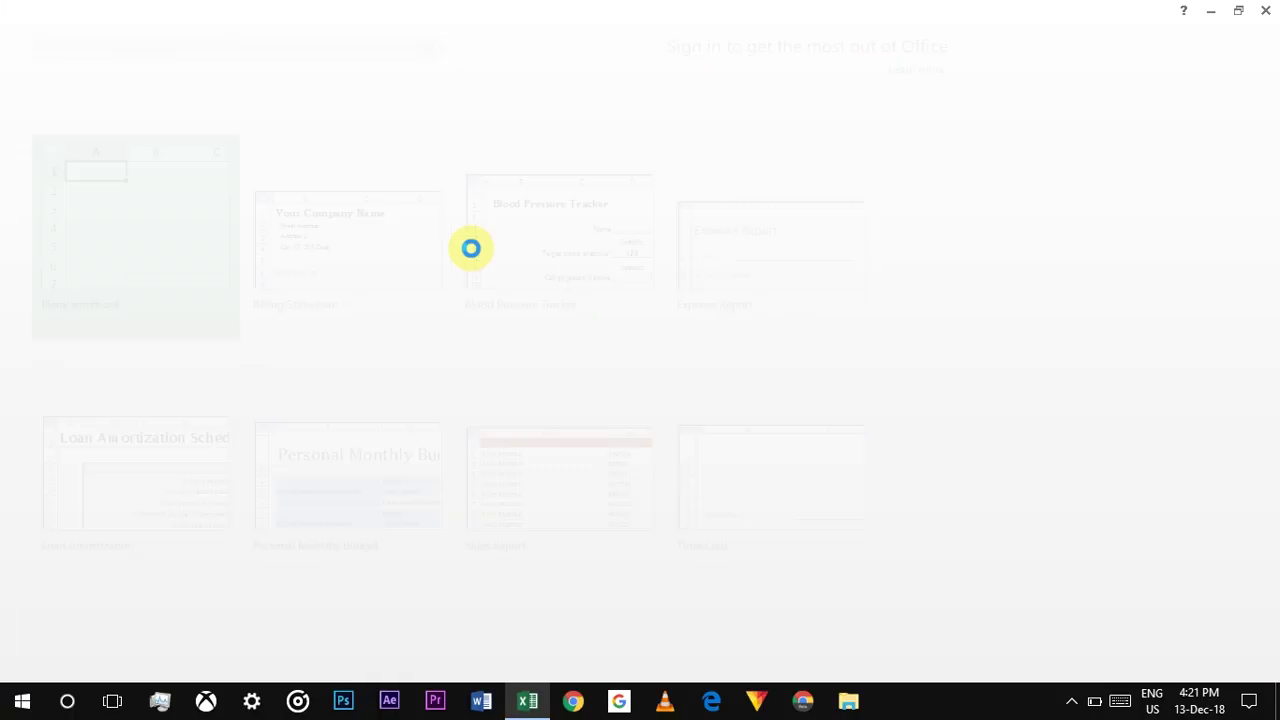
pyautogui.click(226, 287)
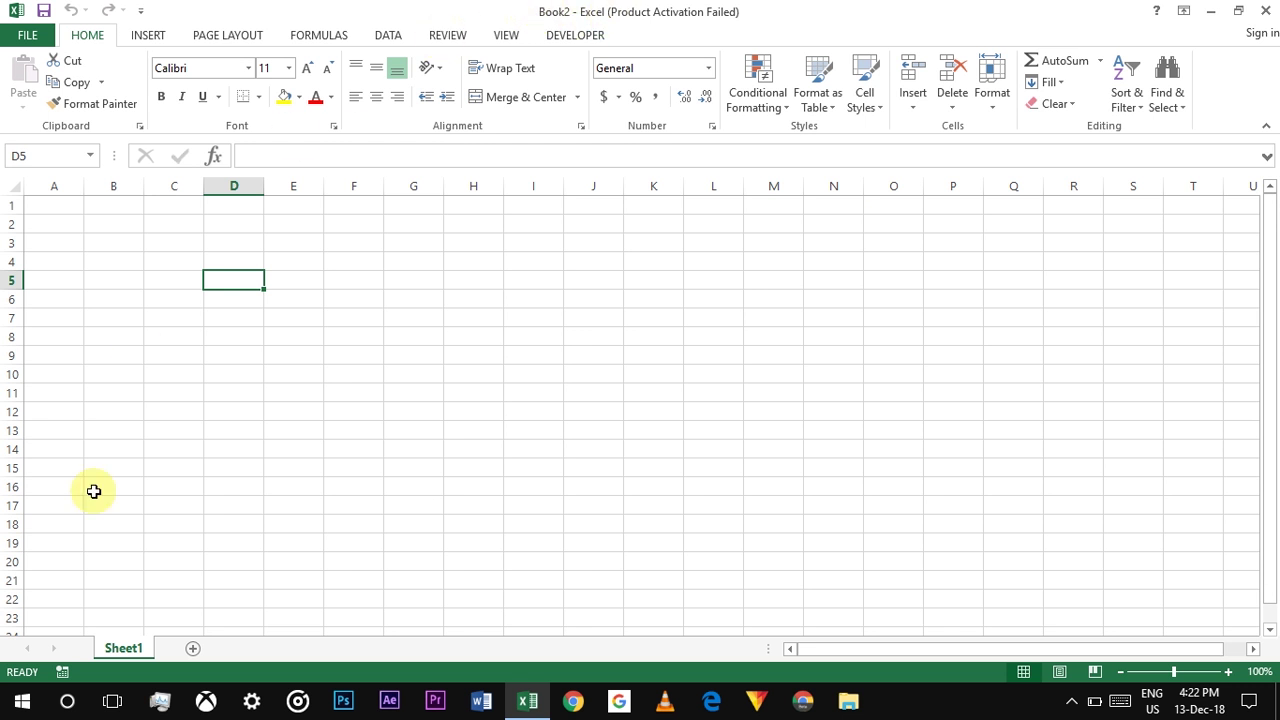
# Add five new worksheets to make Sheet1 through Sheet6, then return to Sheet1.
pyautogui.click(191, 648)
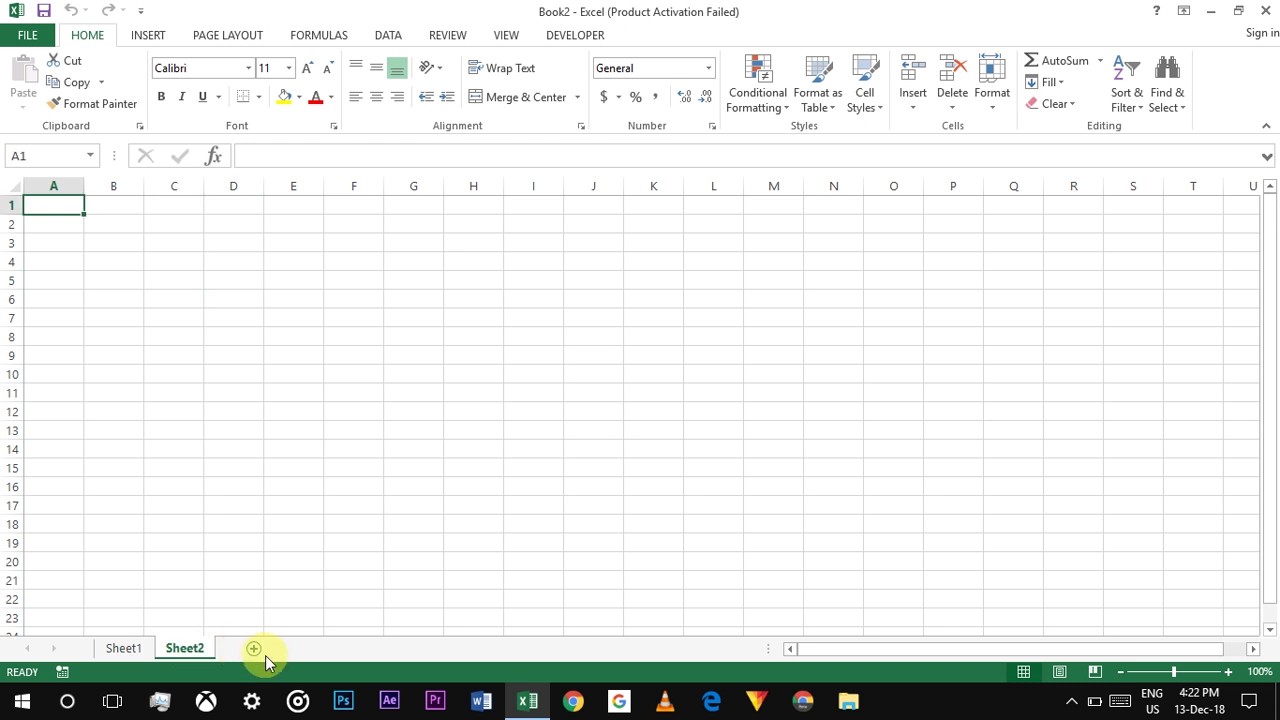
pyautogui.click(256, 652)
pyautogui.click(314, 652)
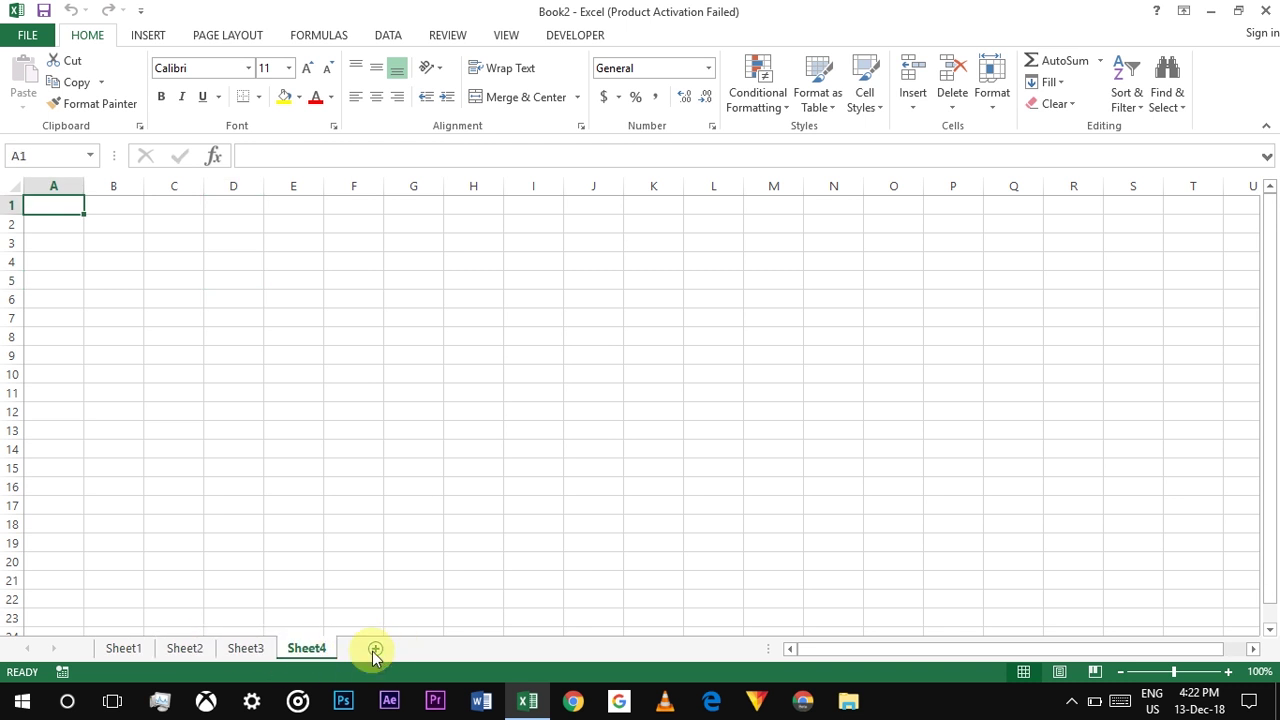
pyautogui.click(428, 650)
pyautogui.click(452, 649)
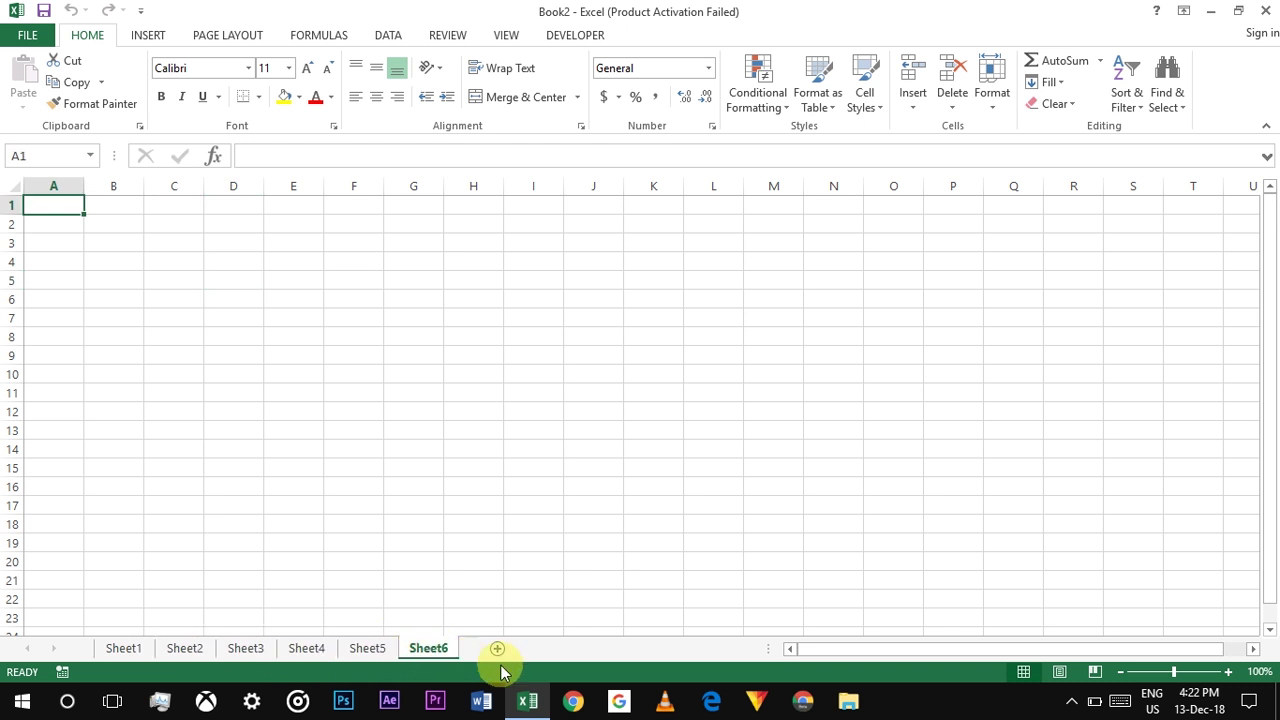
pyautogui.click(124, 650)
pyautogui.click(438, 435)
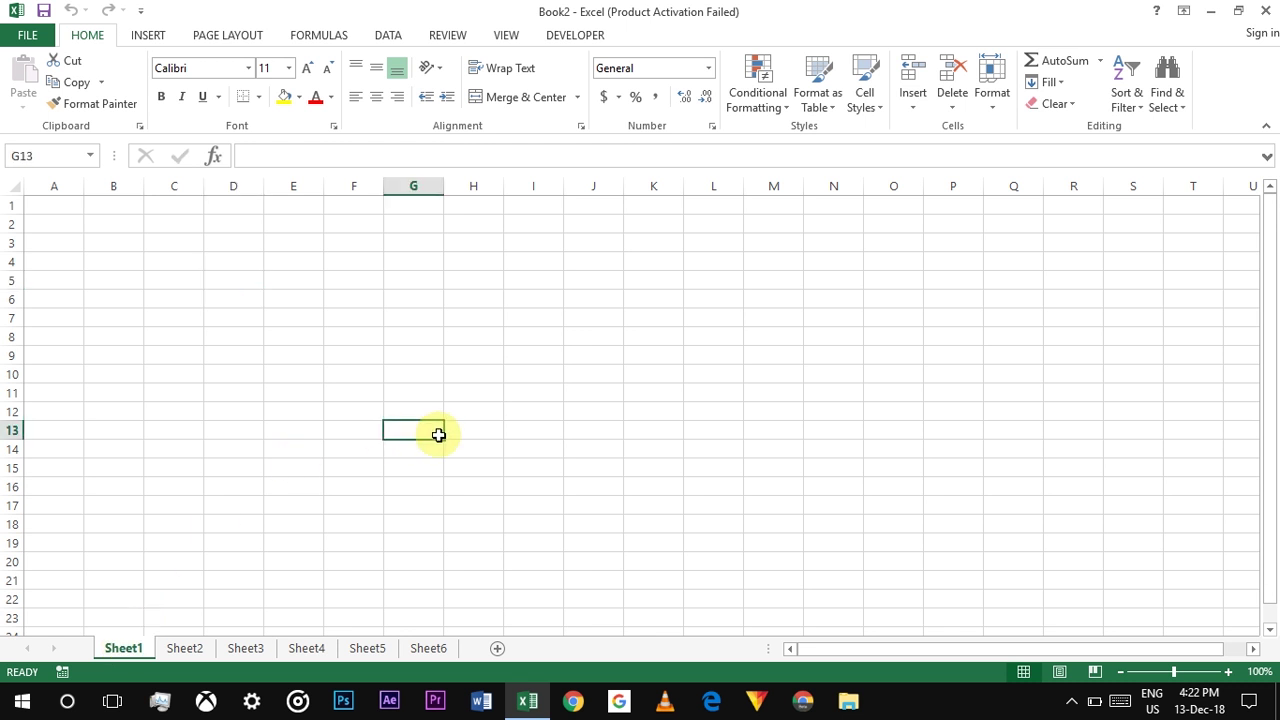
pyautogui.click(231, 284)
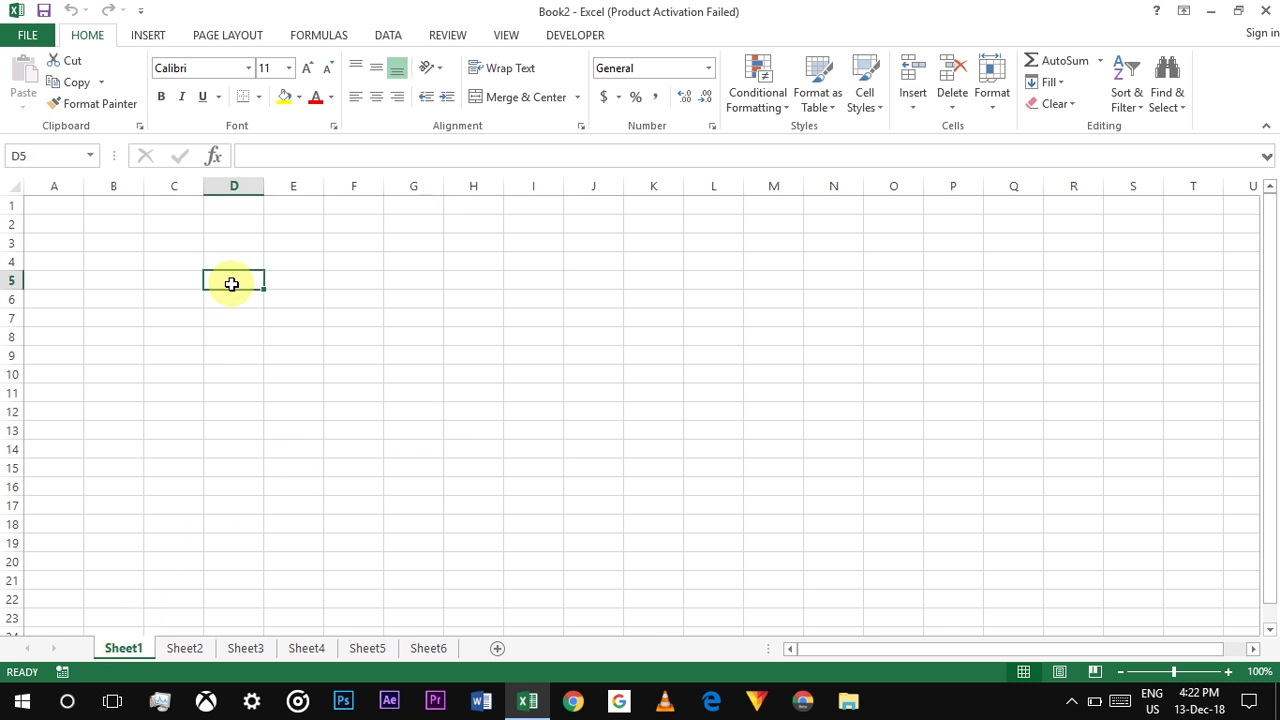
# Enter the label Cell in D5 and give all of column D a blue fill.
pyautogui.write('Cell')
pyautogui.click(236, 300)
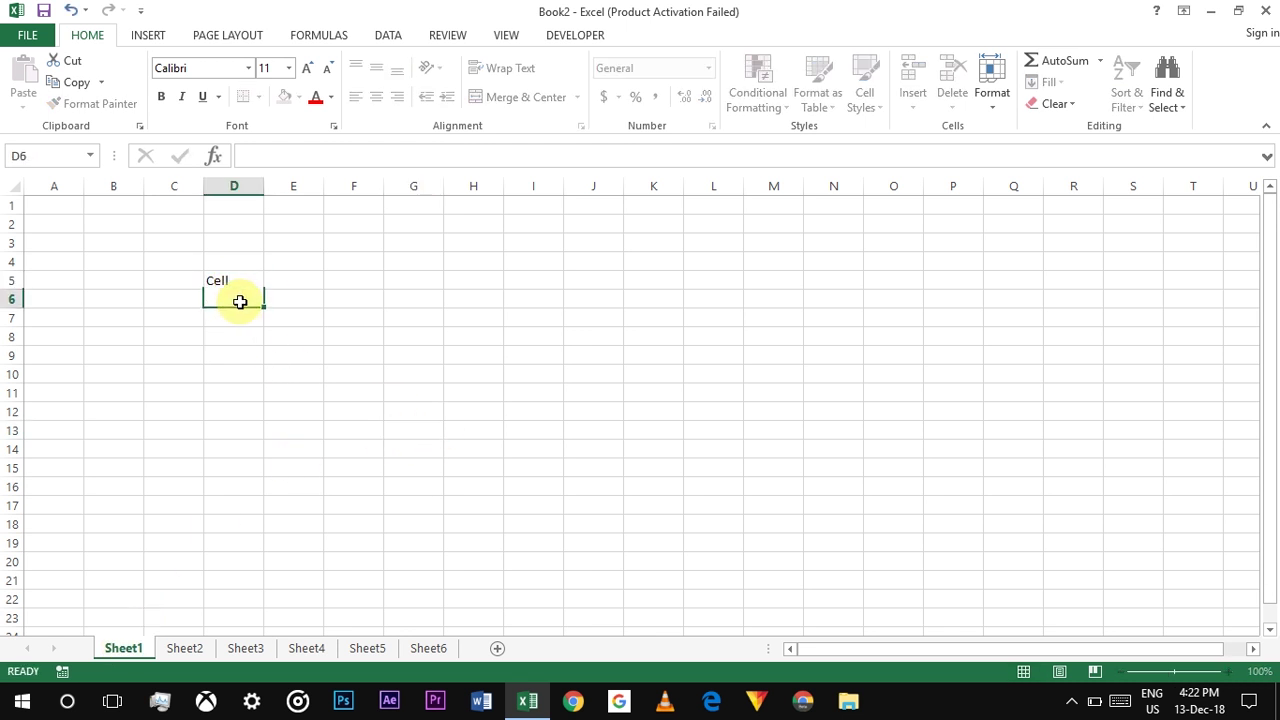
pyautogui.click(229, 185)
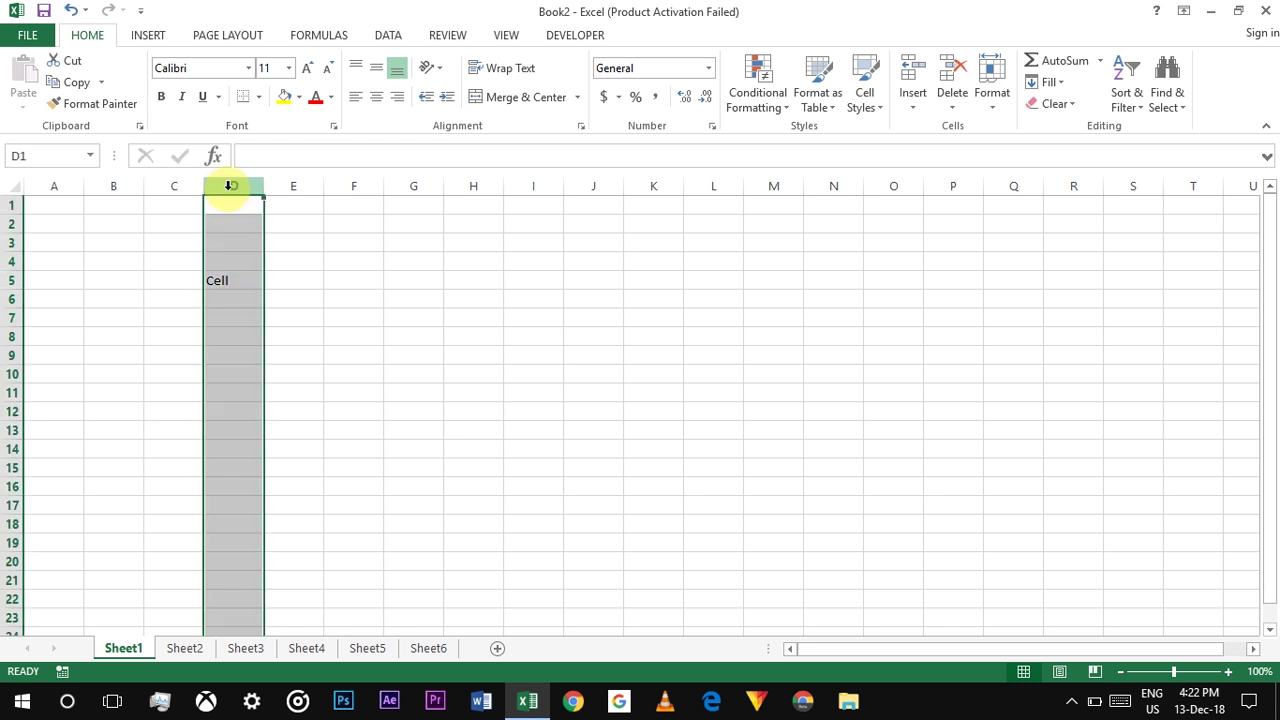
pyautogui.click(300, 97)
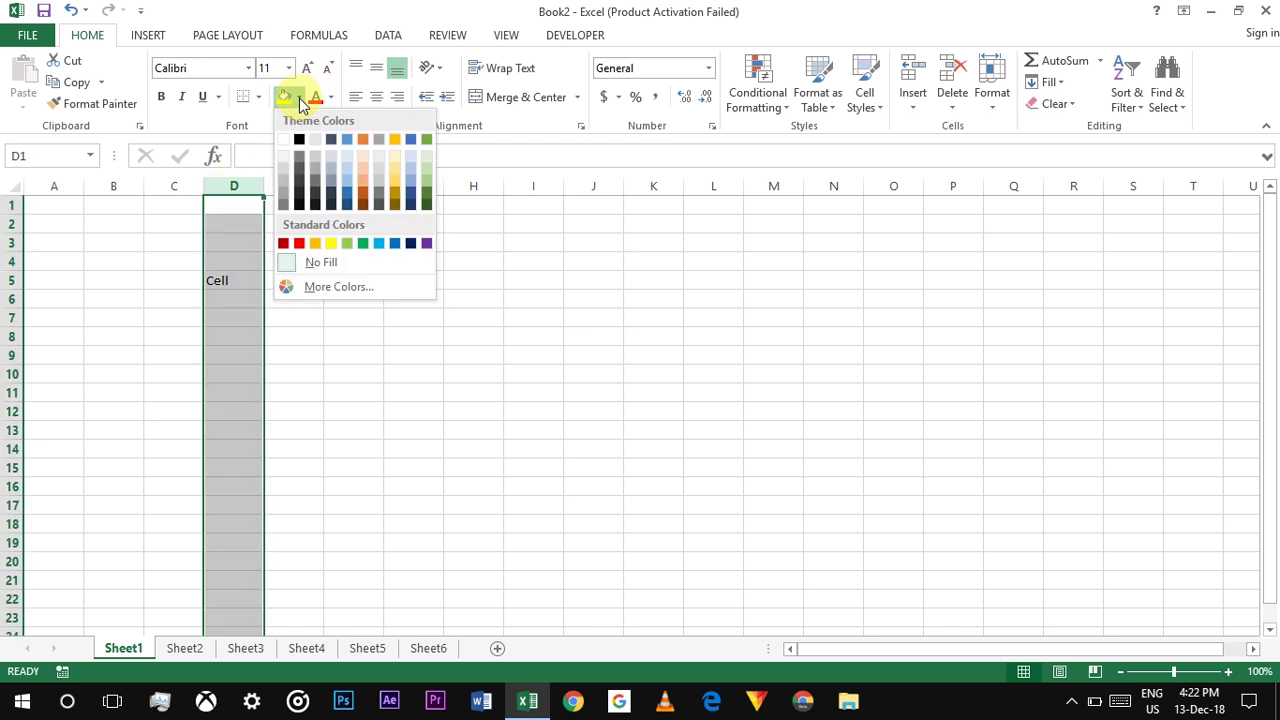
pyautogui.click(341, 139)
# Add the label Columns in D14.
pyautogui.click(226, 486)
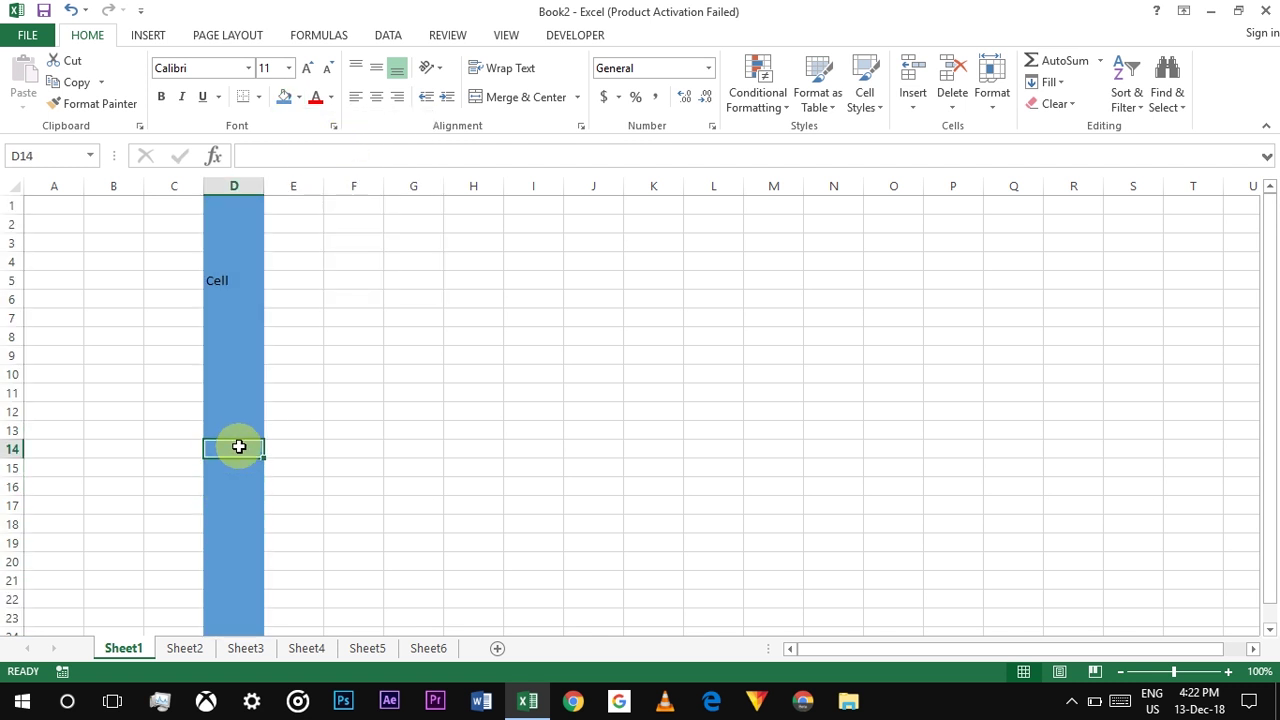
pyautogui.write('Columns')
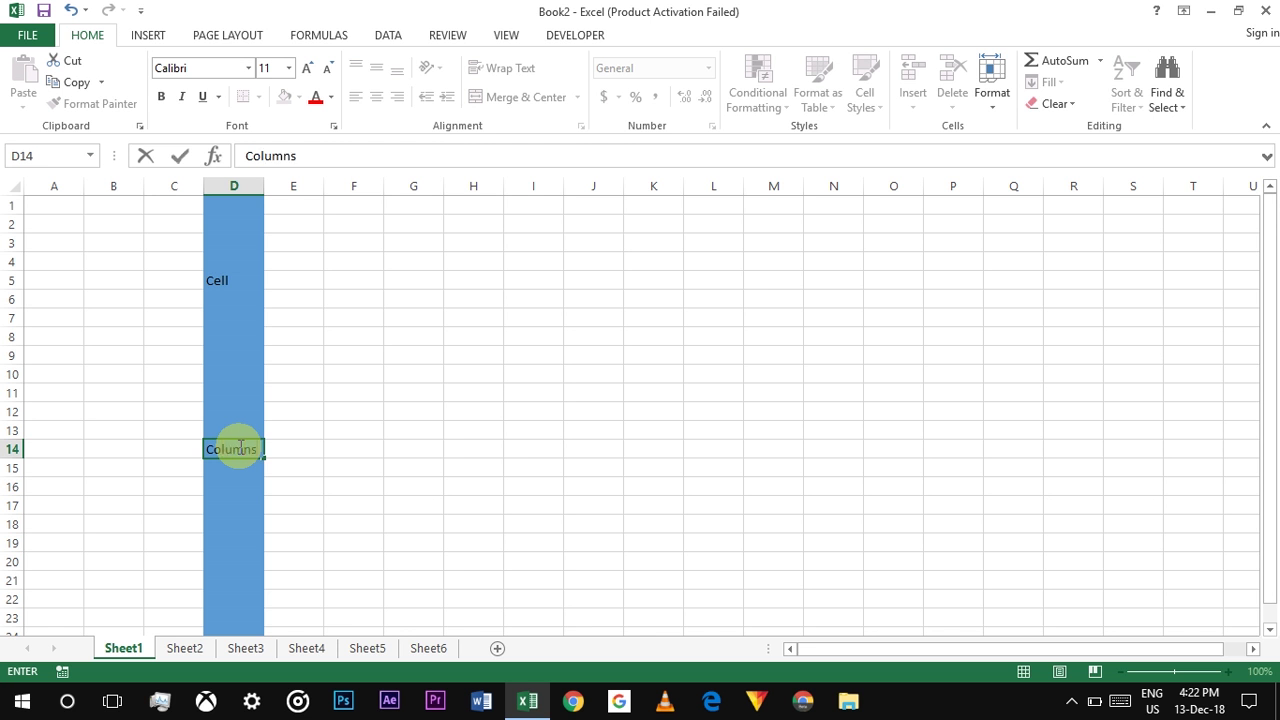
pyautogui.click(7, 281)
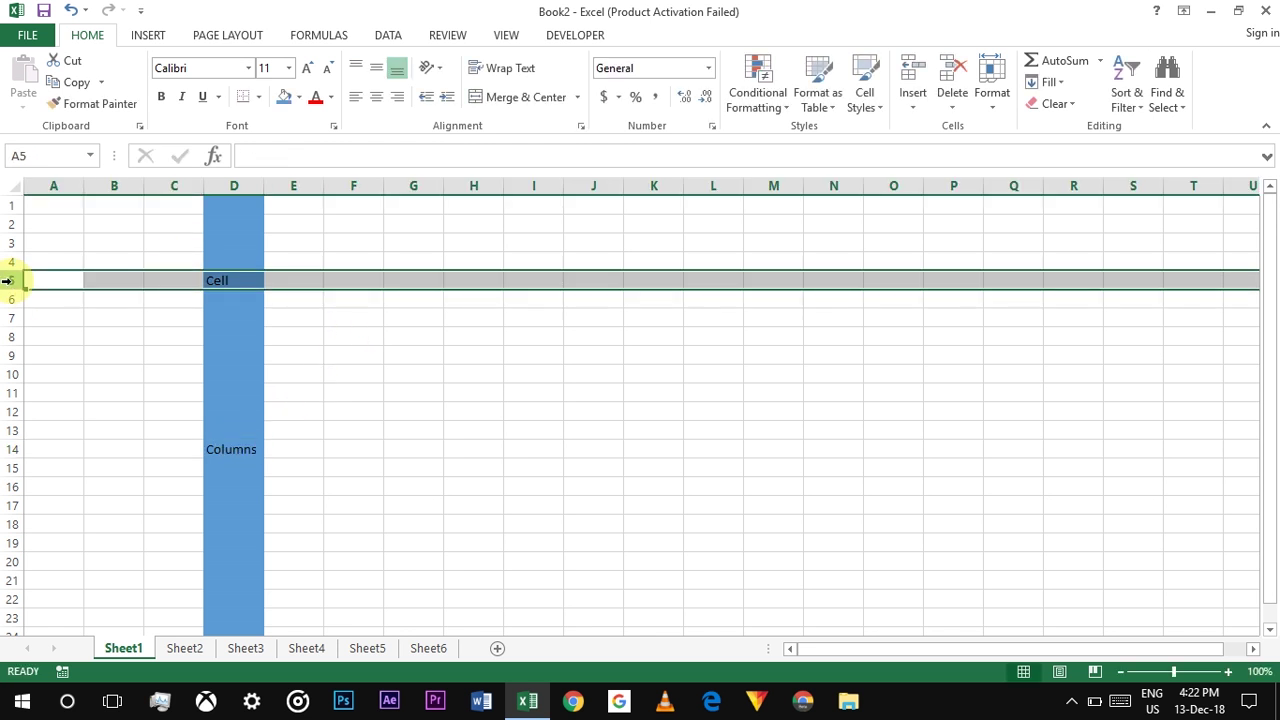
# Give row 5 a green fill and enter the label Rows in J5.
pyautogui.click(298, 97)
pyautogui.click(428, 145)
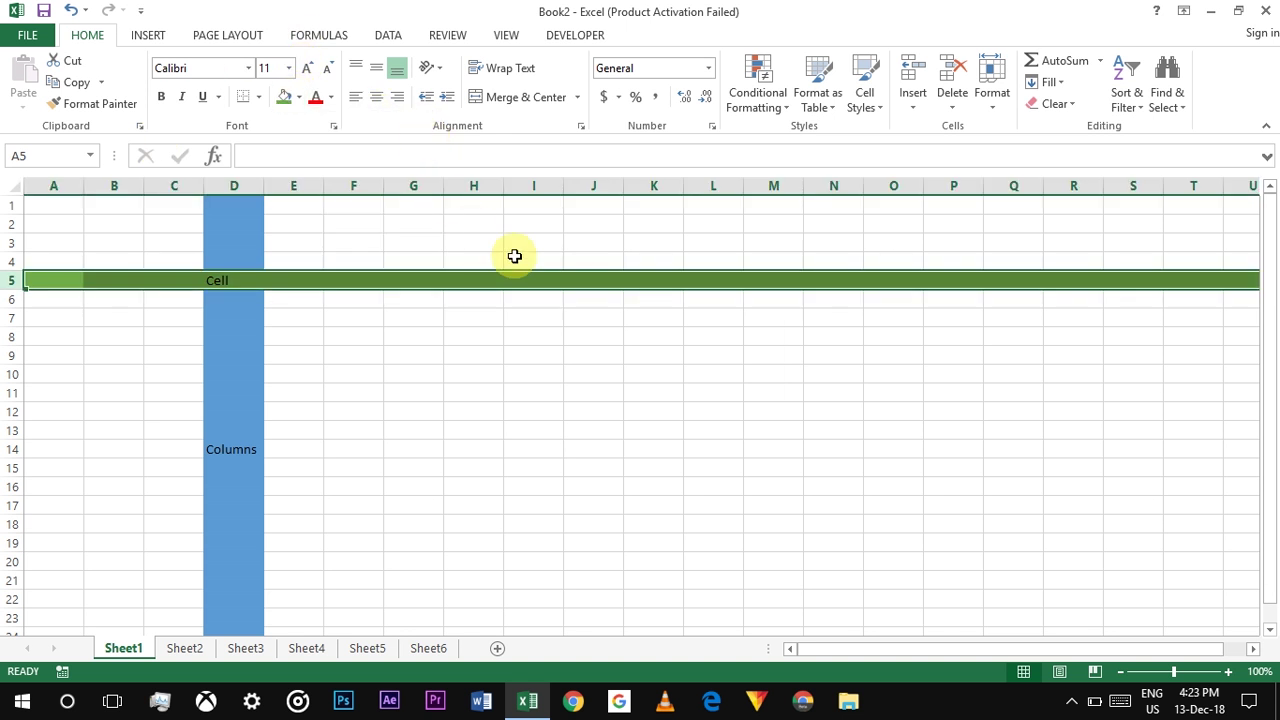
pyautogui.click(604, 285)
pyautogui.write('Rows')
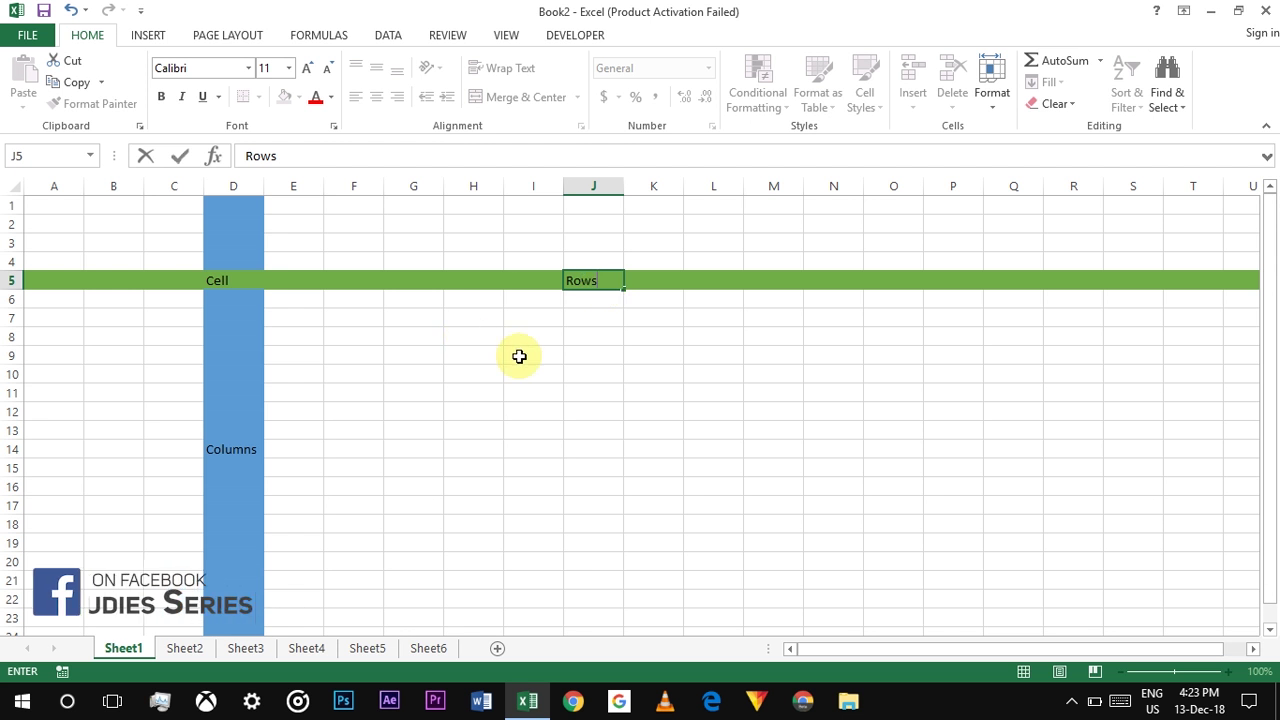
pyautogui.press('Return')
pyautogui.click(592, 280)
pyautogui.click(330, 97)
# Make the Rows and Columns text white, and give D5 a gold fill with red text.
pyautogui.click(325, 162)
pyautogui.click(241, 450)
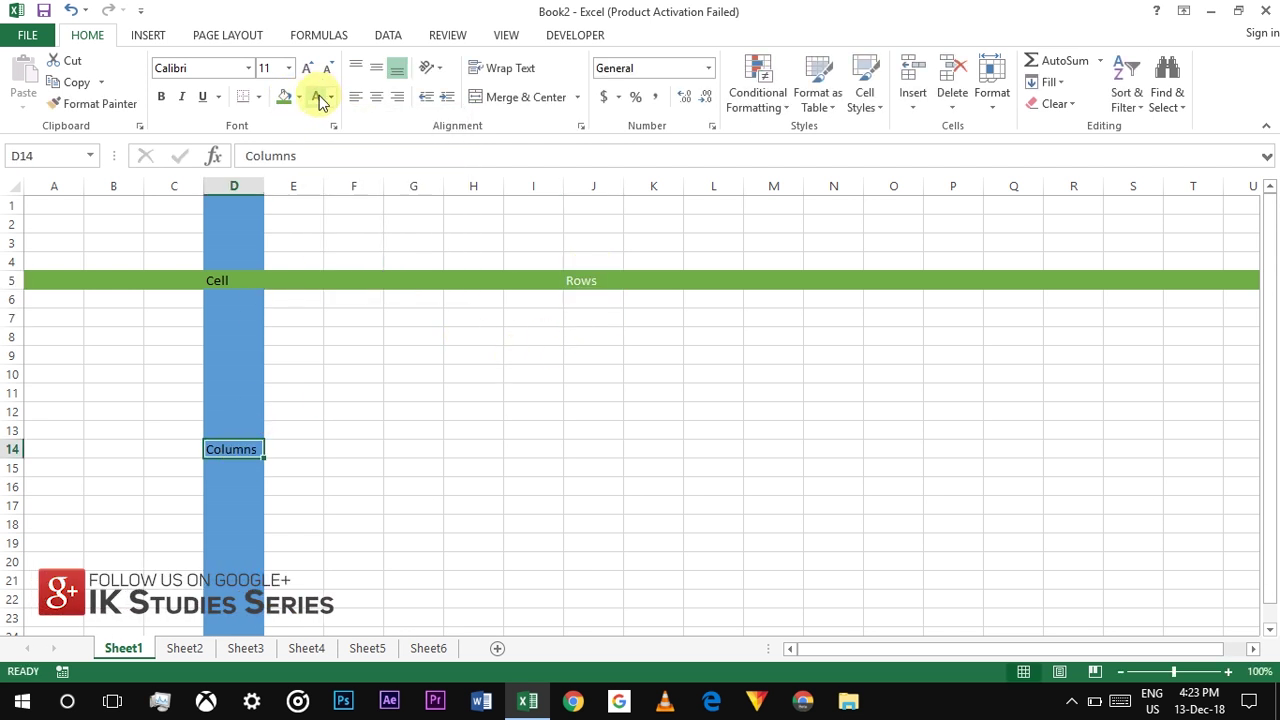
pyautogui.click(318, 97)
pyautogui.click(237, 280)
pyautogui.click(299, 97)
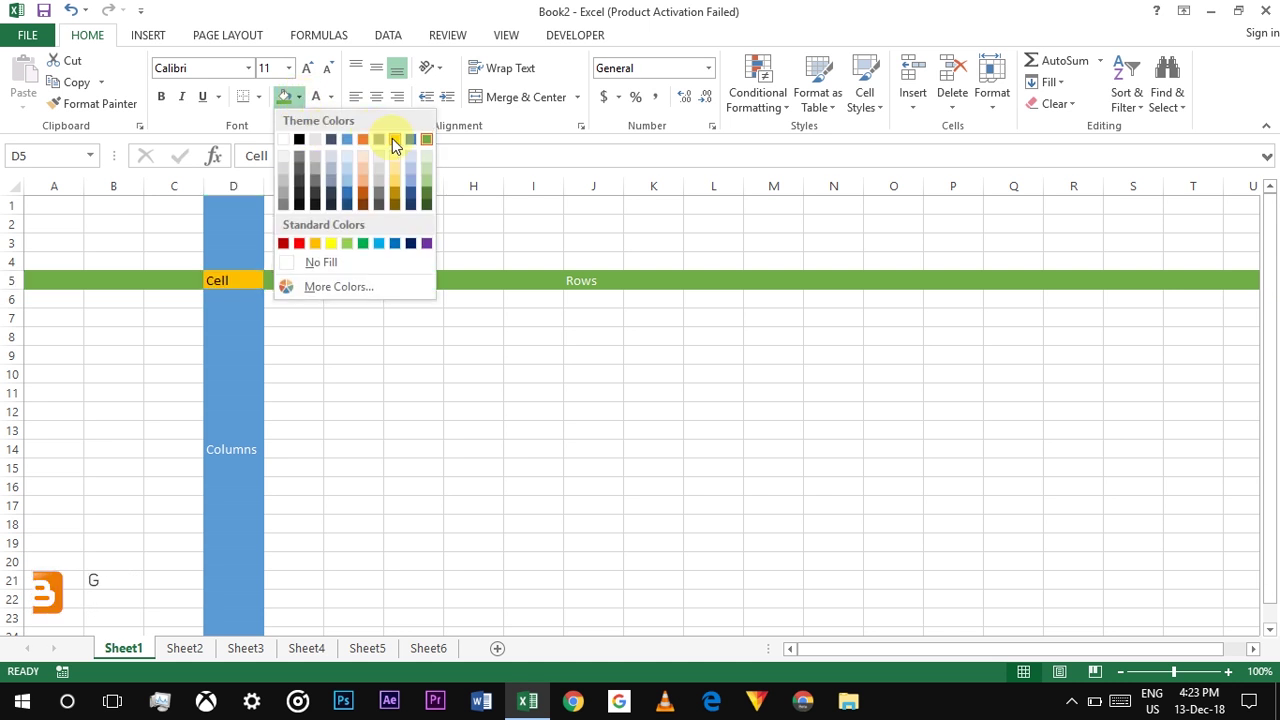
pyautogui.click(395, 139)
pyautogui.click(331, 97)
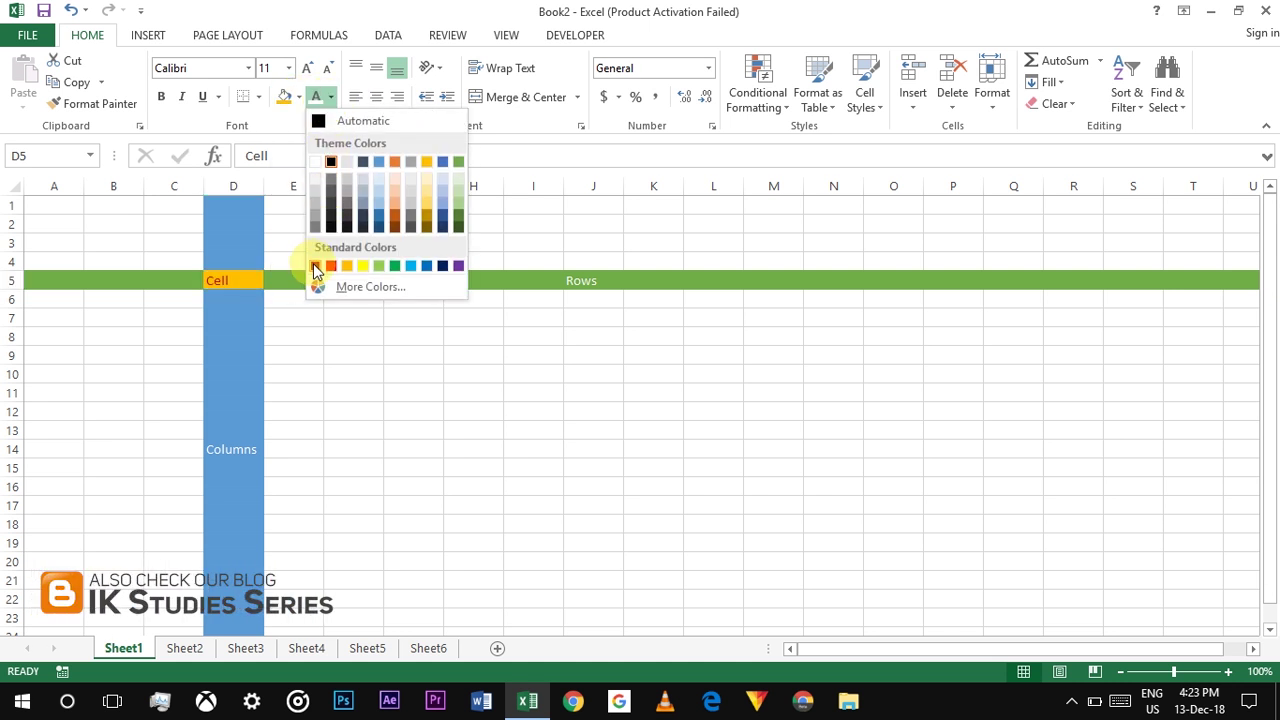
pyautogui.click(315, 265)
# Increase the font size of the Cell, Rows and Columns labels.
pyautogui.click(309, 68)
pyautogui.click(309, 68)
pyautogui.click(309, 68)
pyautogui.click(309, 68)
pyautogui.click(309, 68)
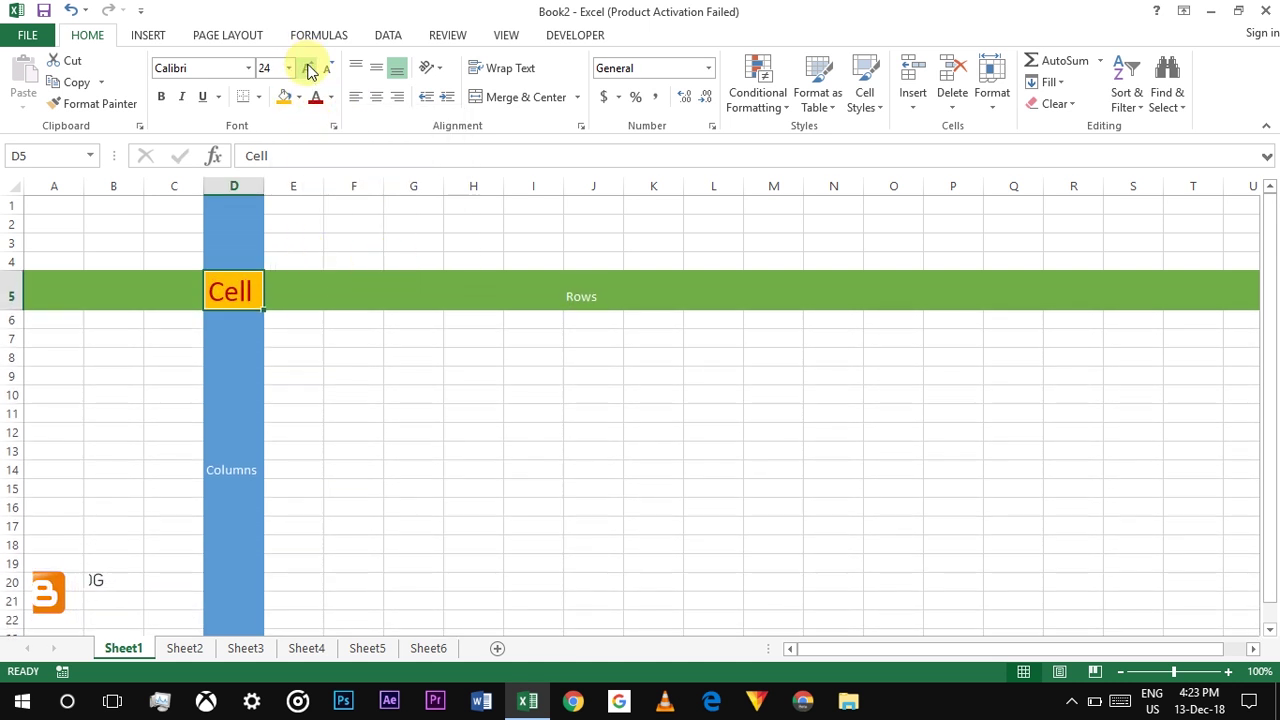
pyautogui.click(590, 292)
pyautogui.click(307, 68)
pyautogui.click(307, 68)
pyautogui.click(307, 68)
pyautogui.click(307, 68)
pyautogui.click(307, 68)
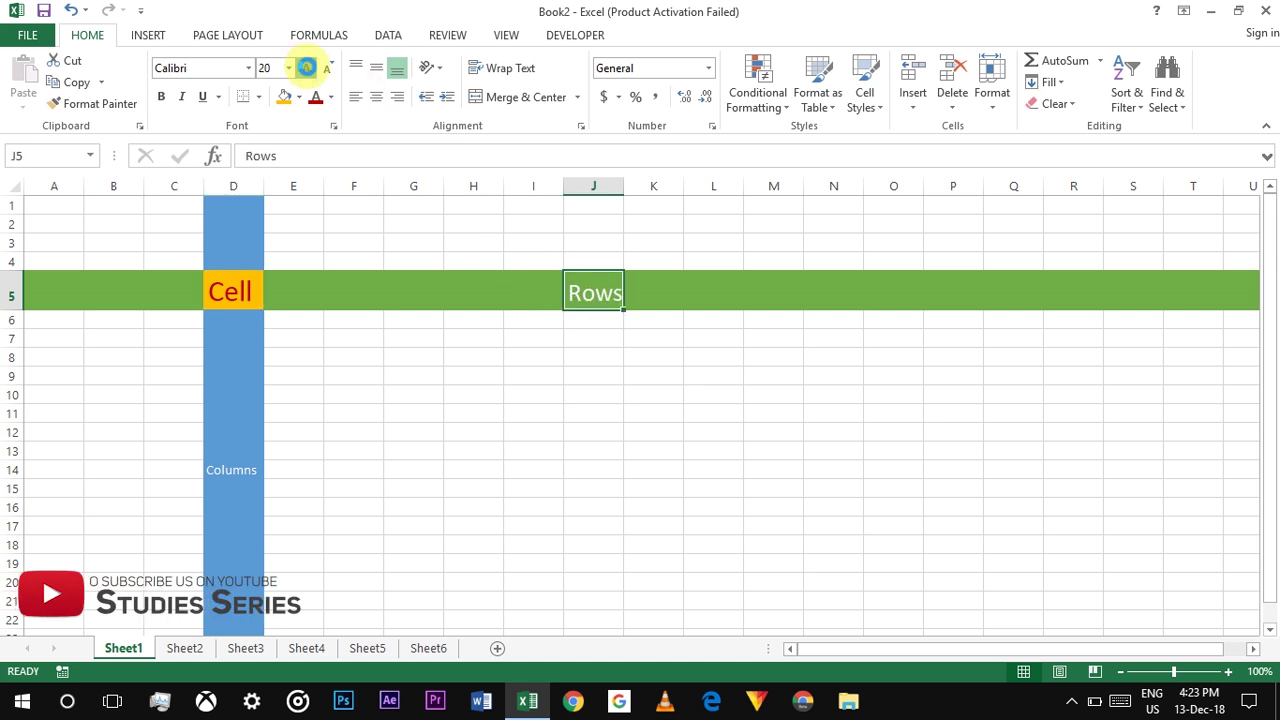
pyautogui.click(231, 470)
pyautogui.click(307, 68)
pyautogui.click(307, 68)
pyautogui.click(307, 68)
# AutoFit the widths of columns D and J to fit their labels.
pyautogui.click(233, 186)
pyautogui.doubleClick(264, 186)
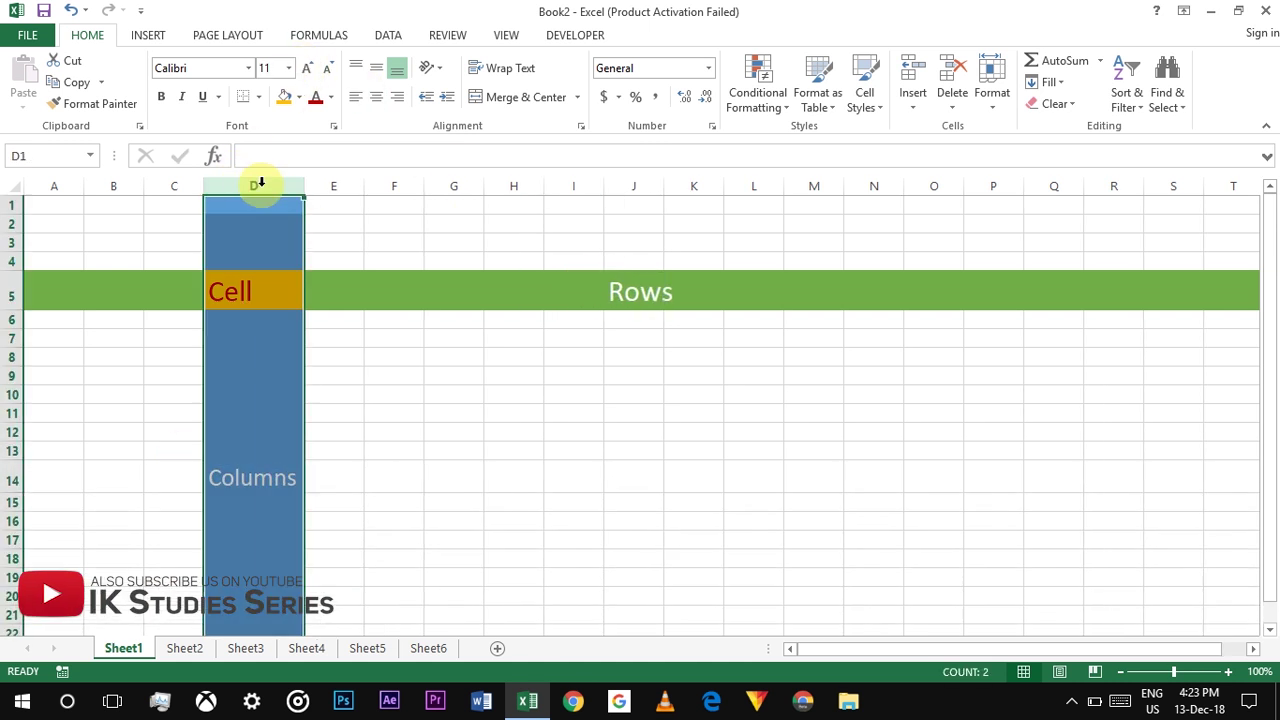
pyautogui.click(651, 186)
pyautogui.doubleClick(664, 186)
pyautogui.click(834, 362)
# Center the Cell label in D5 and check the result.
pyautogui.click(230, 301)
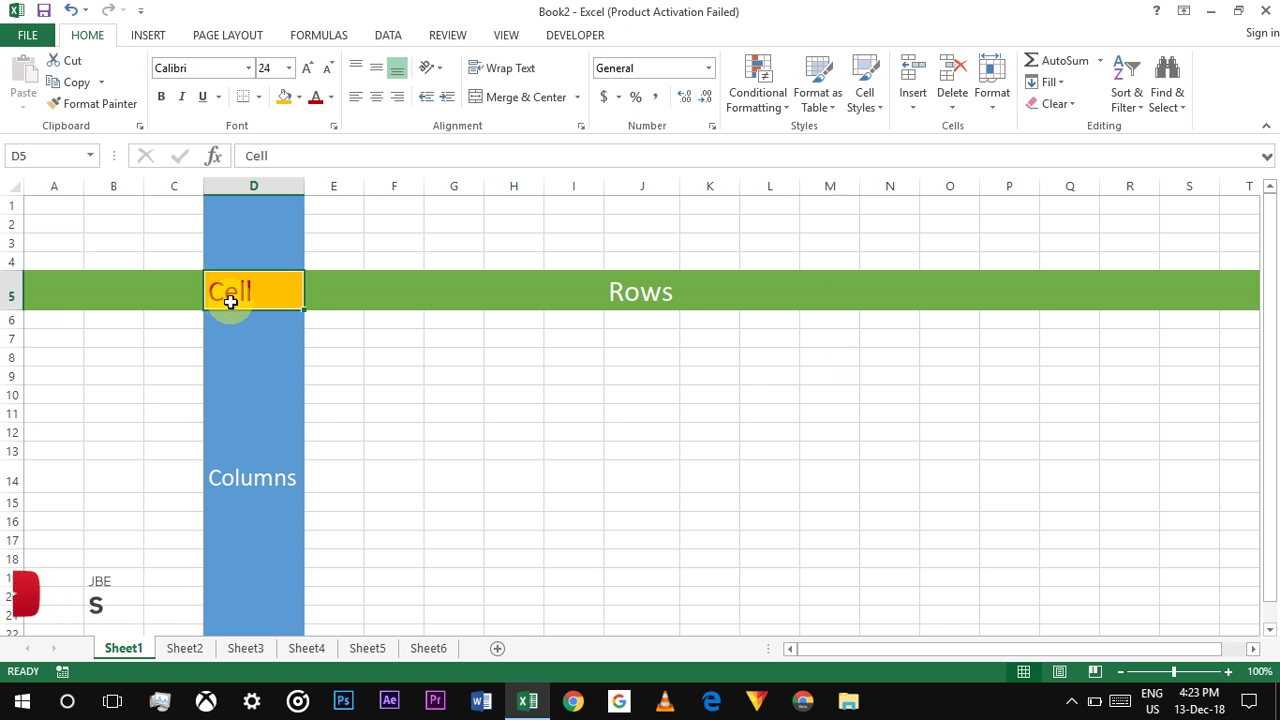
pyautogui.click(376, 97)
pyautogui.click(497, 500)
pyautogui.click(243, 301)
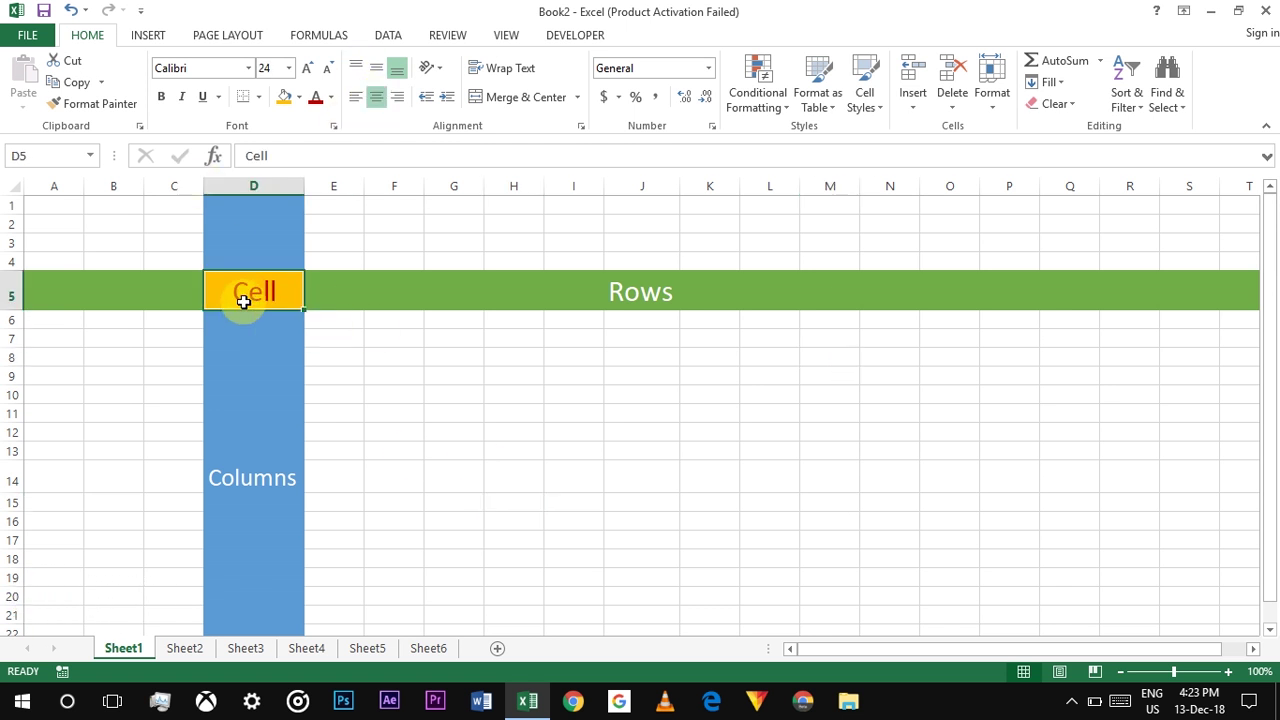
pyautogui.click(251, 500)
pyautogui.click(643, 300)
pyautogui.click(50, 162)
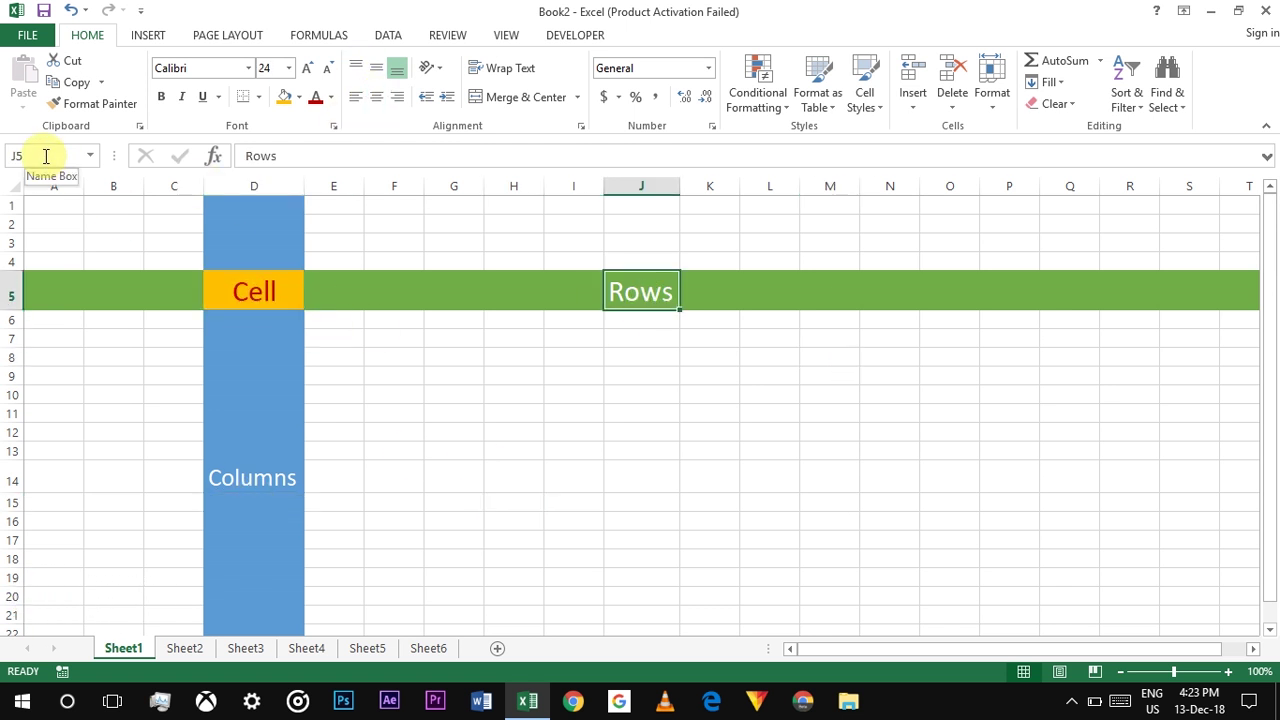
pyautogui.click(170, 258)
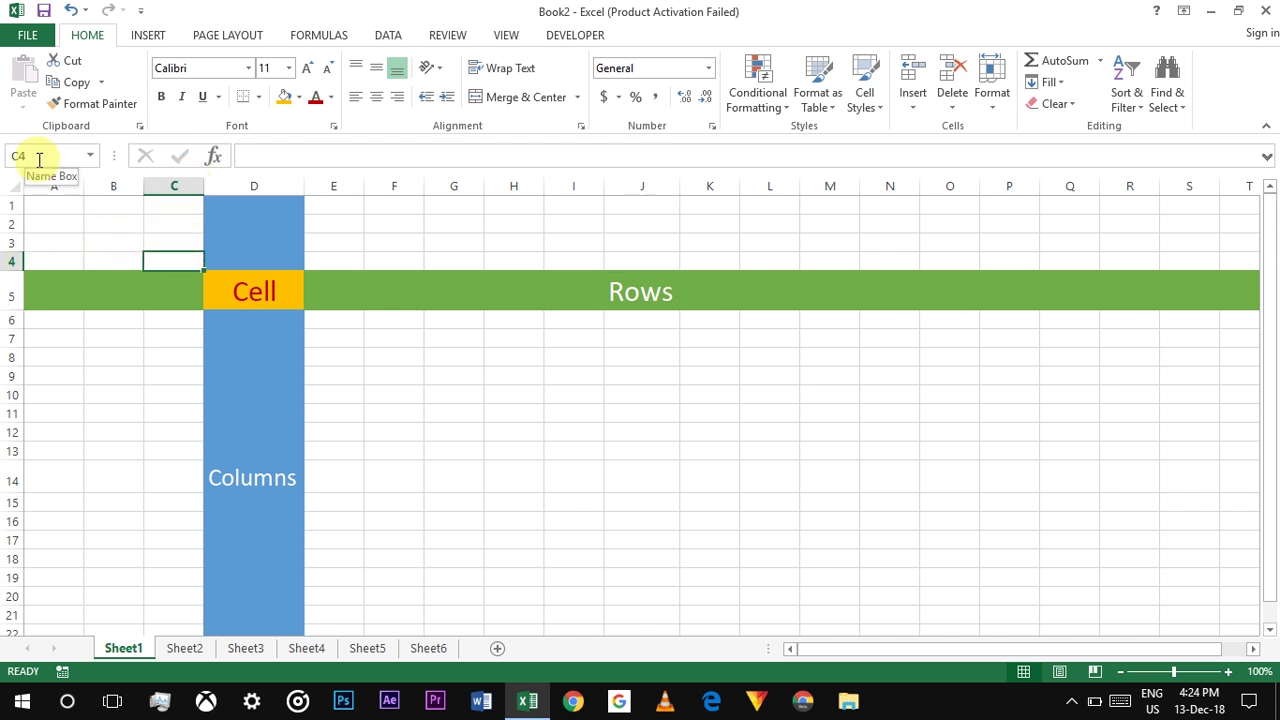
pyautogui.click(464, 447)
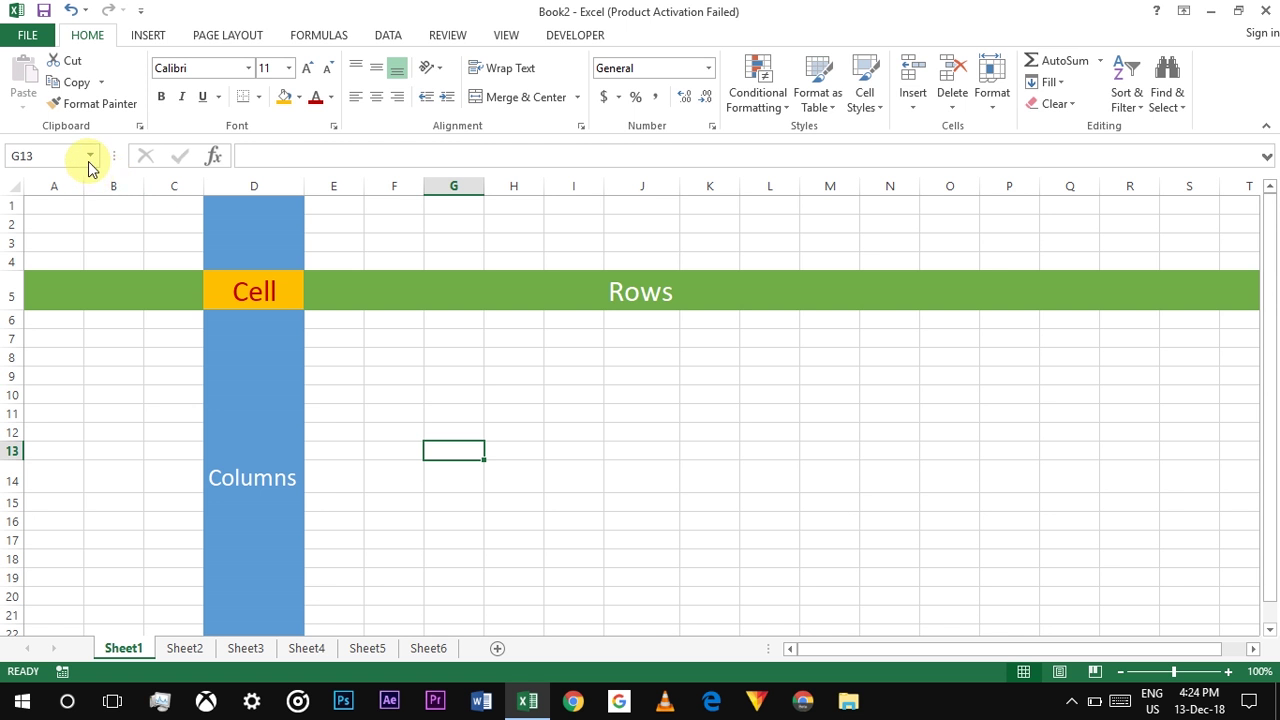
pyautogui.click(817, 463)
pyautogui.click(712, 338)
pyautogui.click(673, 497)
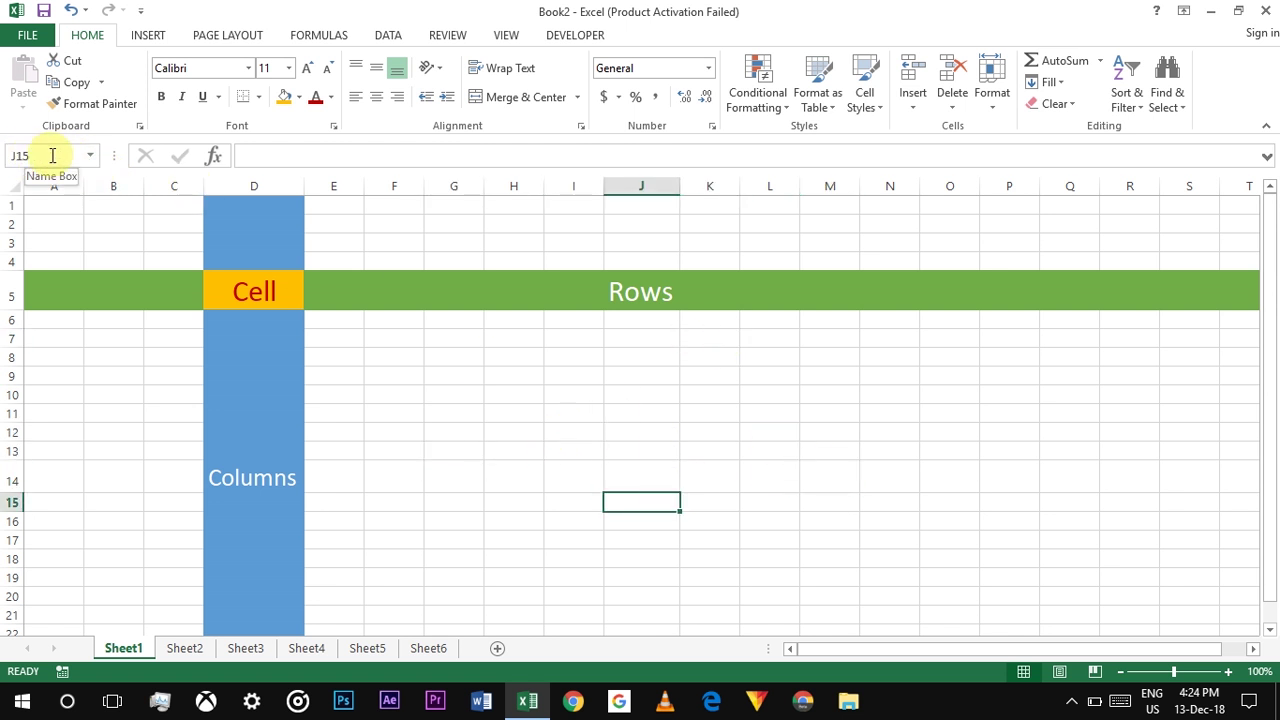
pyautogui.click(241, 160)
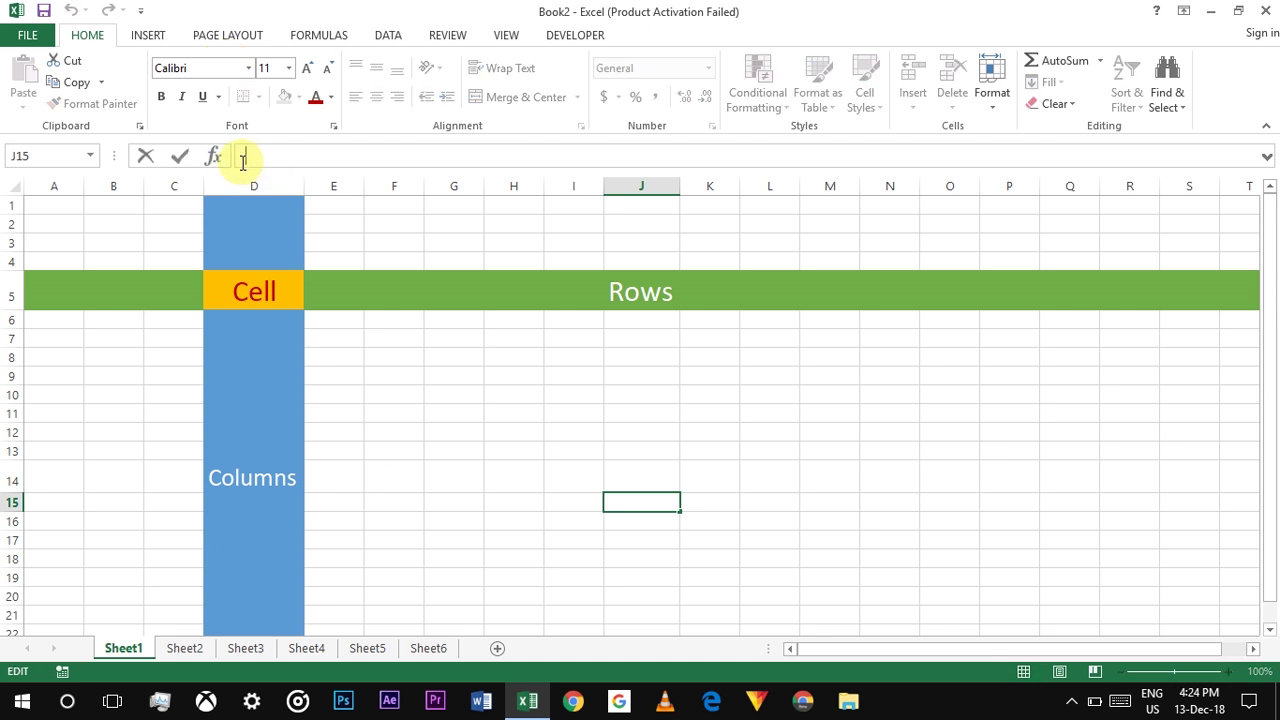
pyautogui.click(213, 156)
pyautogui.click(420, 594)
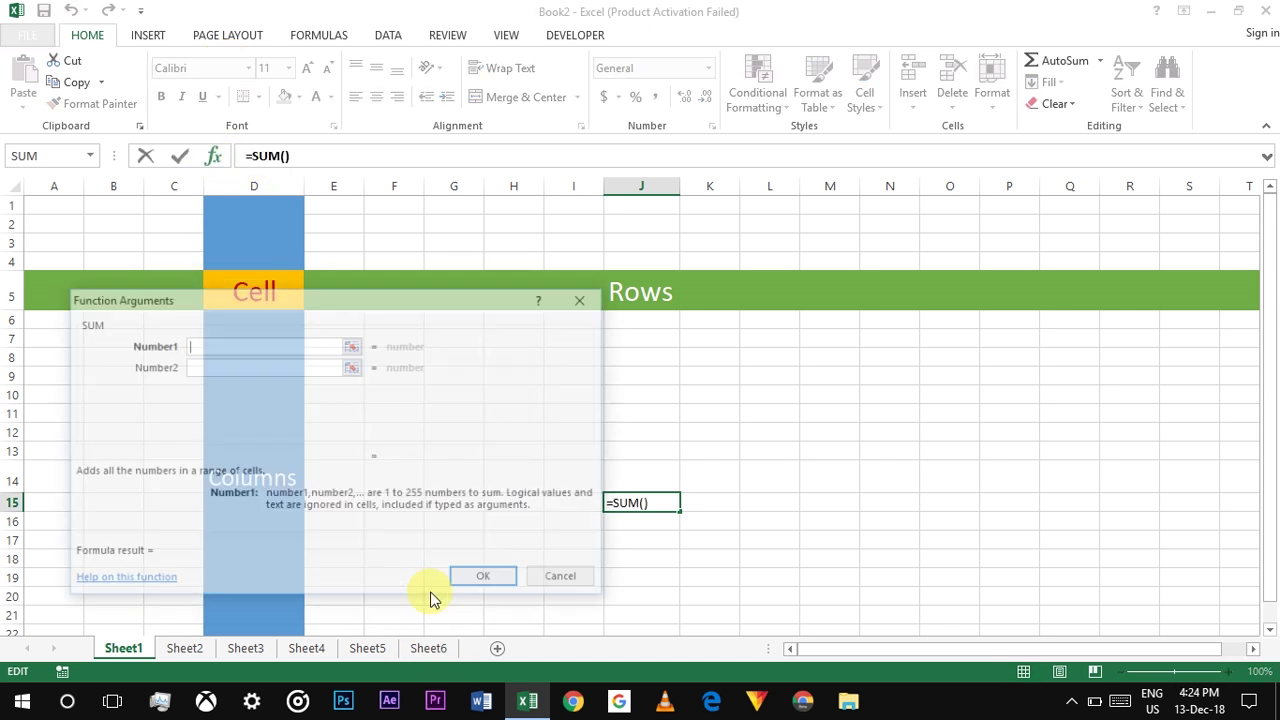
pyautogui.click(560, 582)
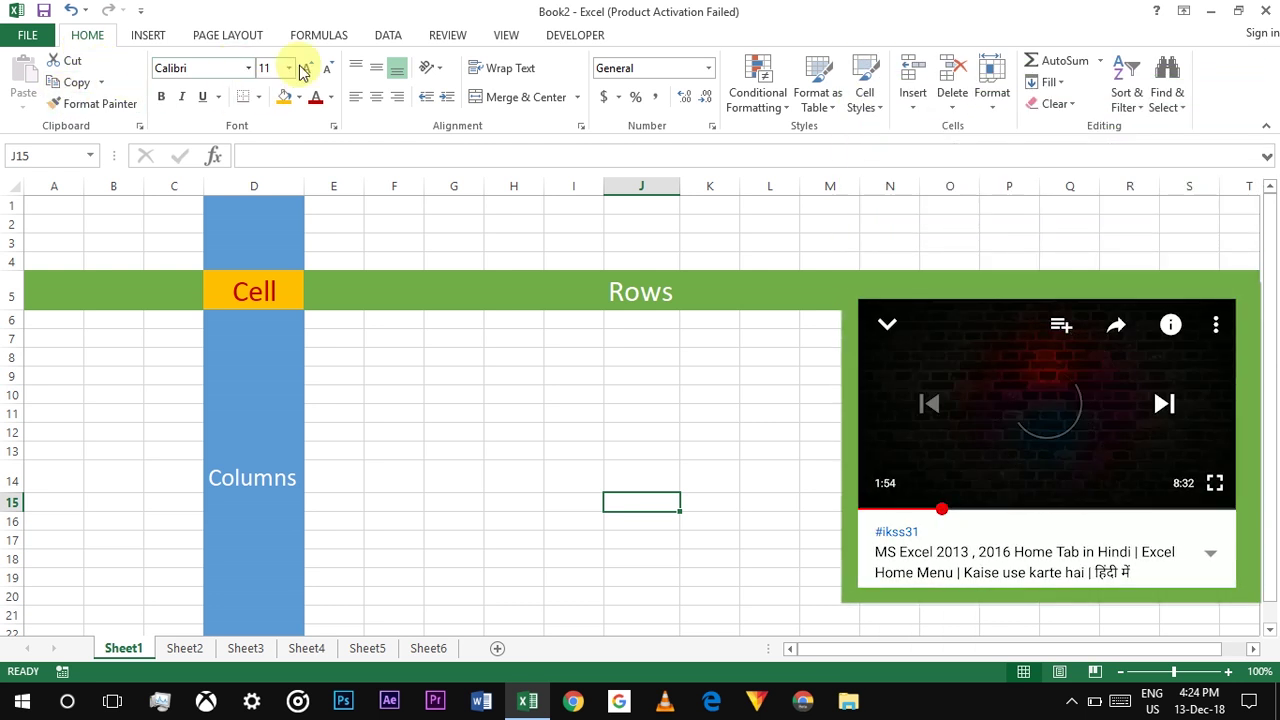
pyautogui.click(148, 36)
pyautogui.click(226, 35)
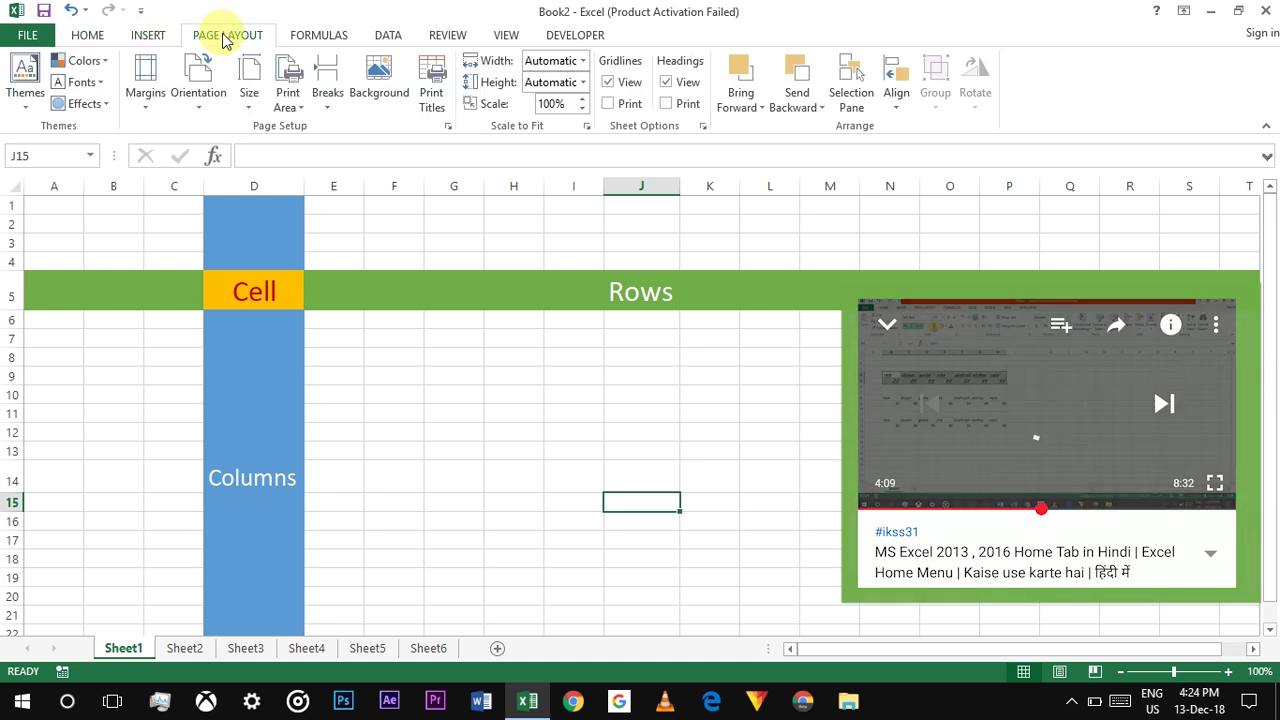
pyautogui.click(322, 36)
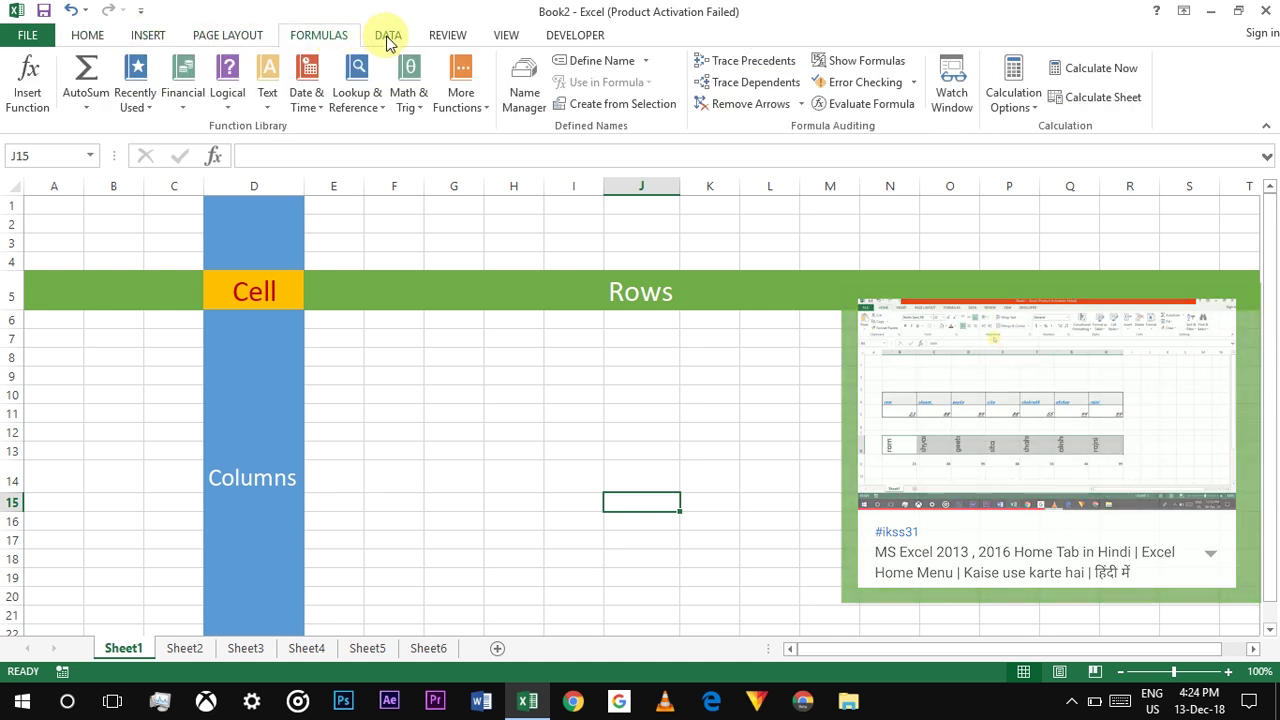
pyautogui.click(388, 38)
pyautogui.click(447, 36)
pyautogui.click(504, 36)
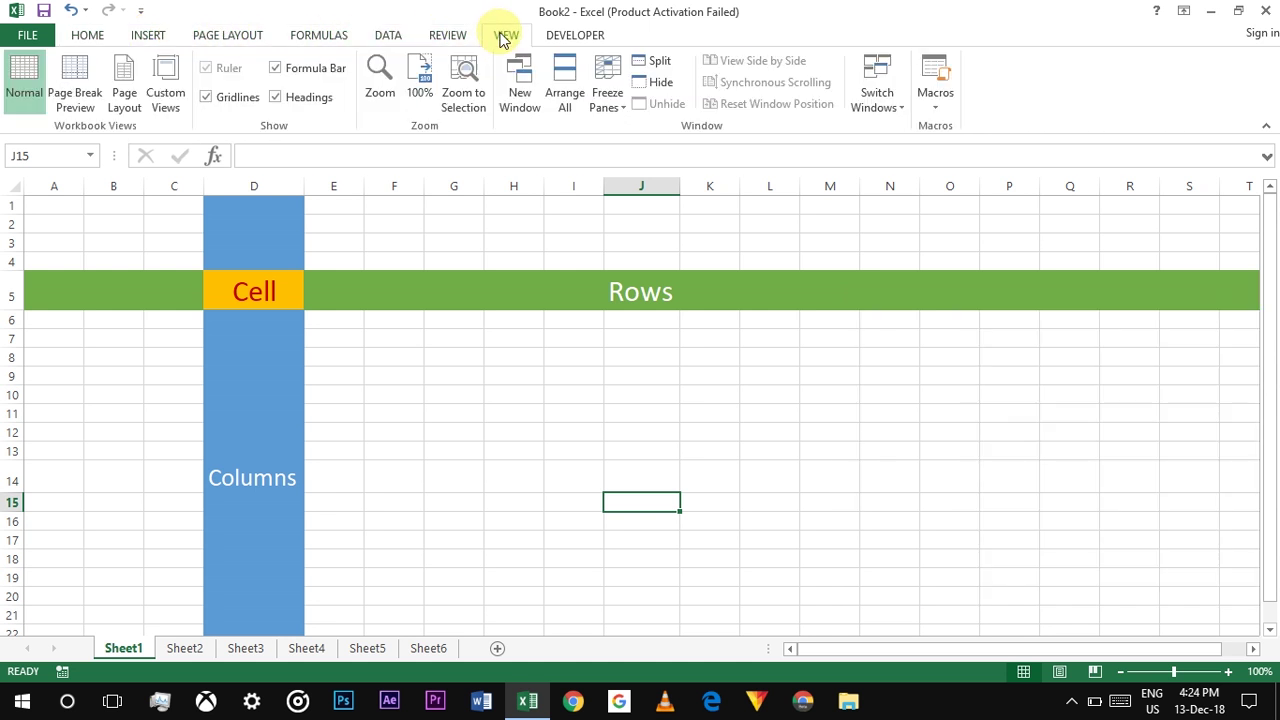
pyautogui.click(583, 38)
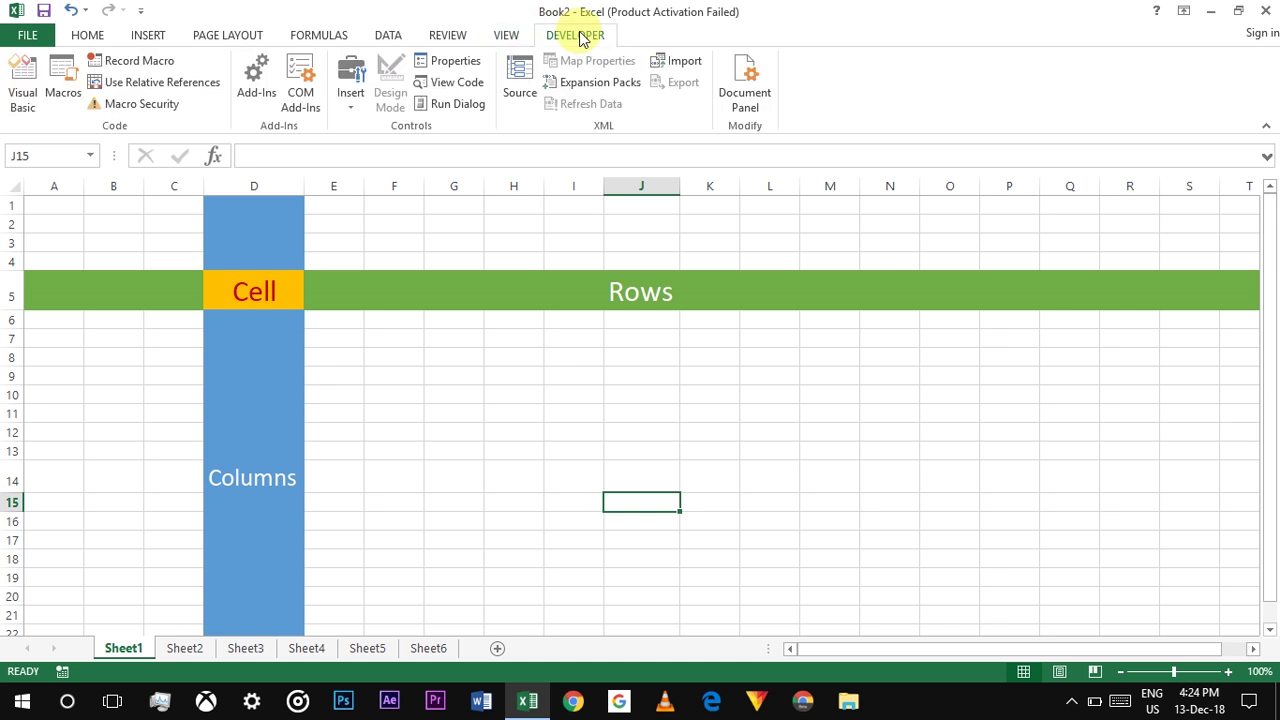
pyautogui.click(88, 35)
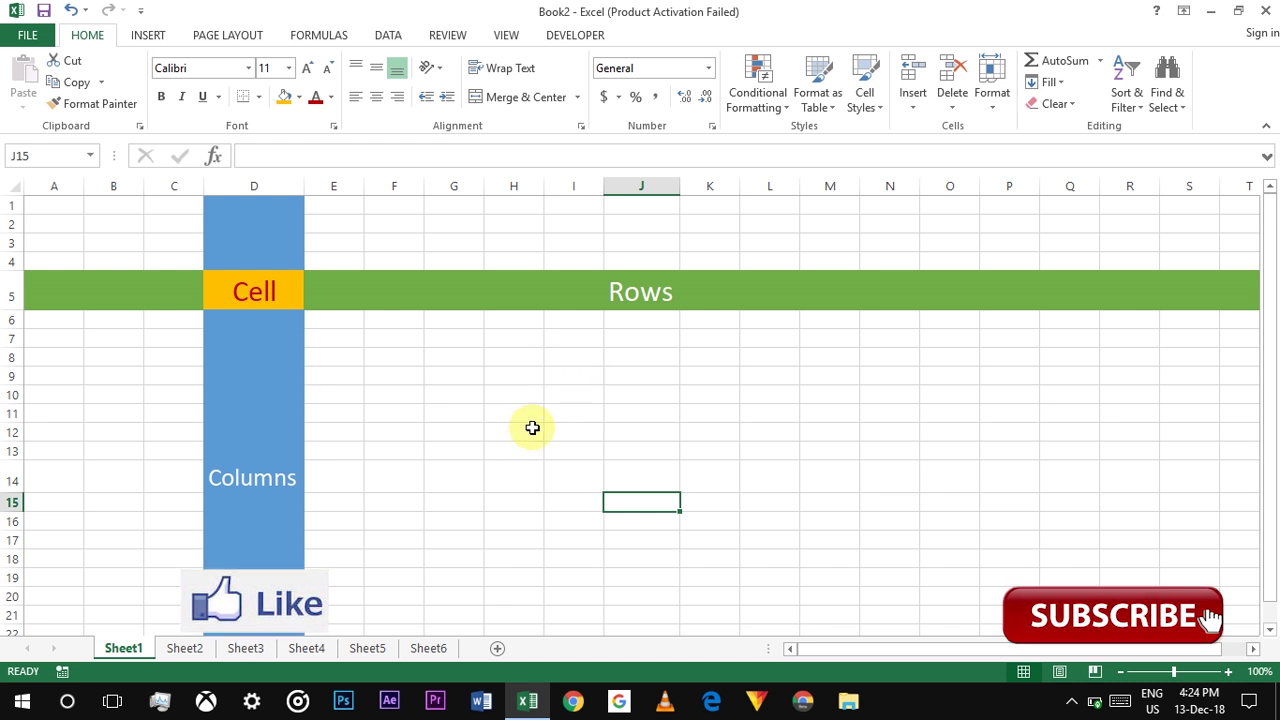
# Enter 1, 2 and 3 in cells I9 through I11.
pyautogui.click(567, 376)
pyautogui.write('1')
pyautogui.press('Return')
pyautogui.write('2')
pyautogui.press('Return')
pyautogui.write('3')
pyautogui.press('Return')
# Enter 6, 4 and 5 in cells J9 through J11.
pyautogui.click(631, 377)
pyautogui.write('6')
pyautogui.press('Return')
pyautogui.write('4')
pyautogui.press('Return')
pyautogui.write('5')
pyautogui.press('Return')
# Put =SUM(I9:J11) in J12 so it shows 21.
pyautogui.click(570, 376)
pyautogui.click(640, 434)
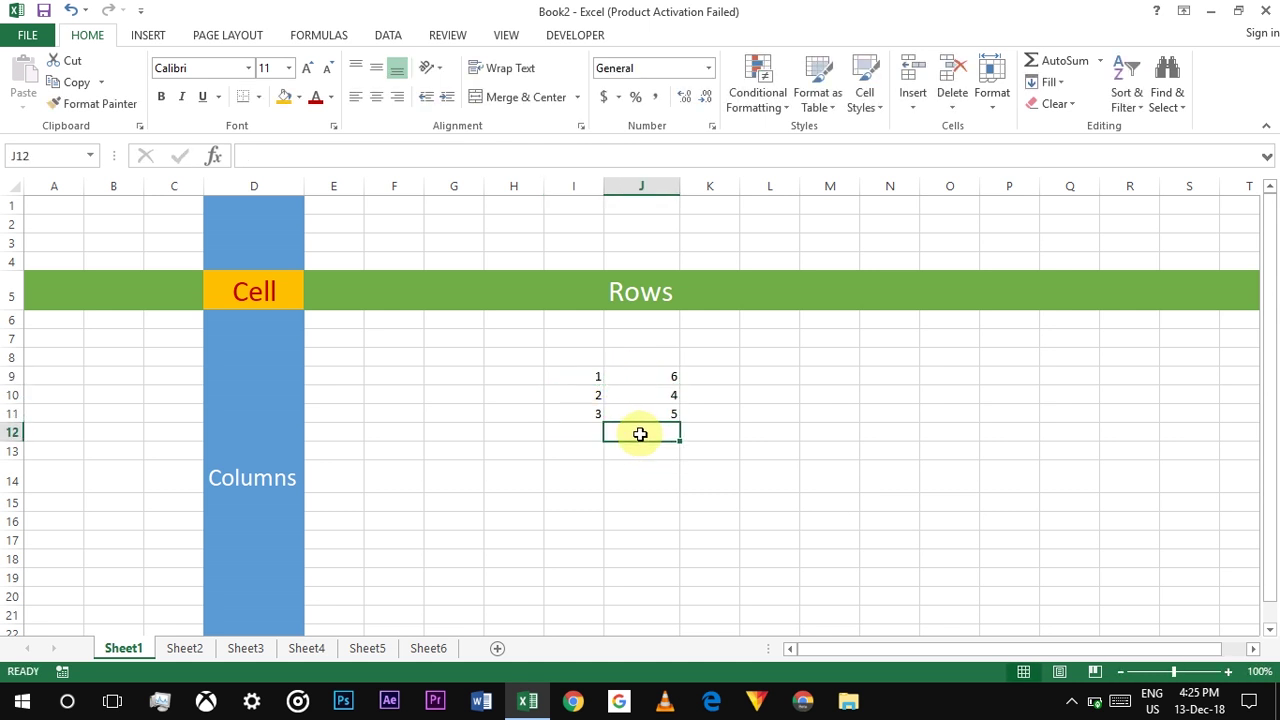
pyautogui.write('=sum()')
pyautogui.press('Return')
pyautogui.press('Return')
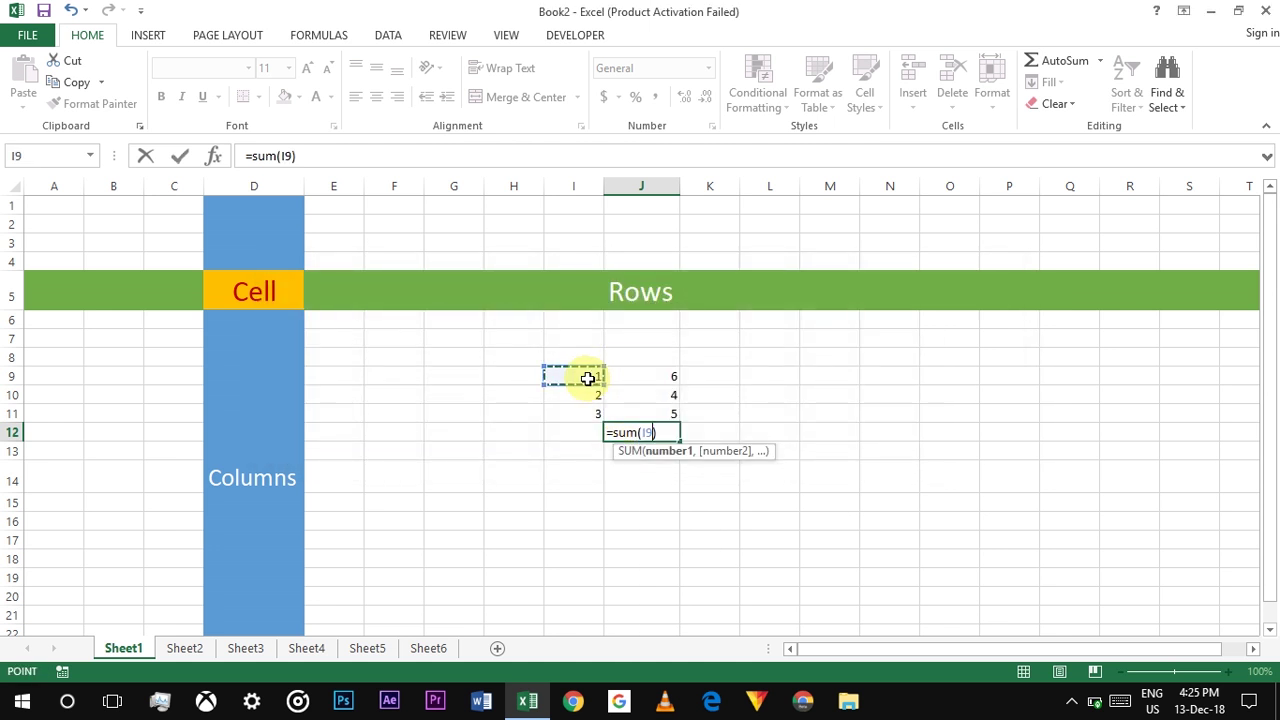
pyautogui.moveTo(587, 378); pyautogui.dragTo(617, 407)
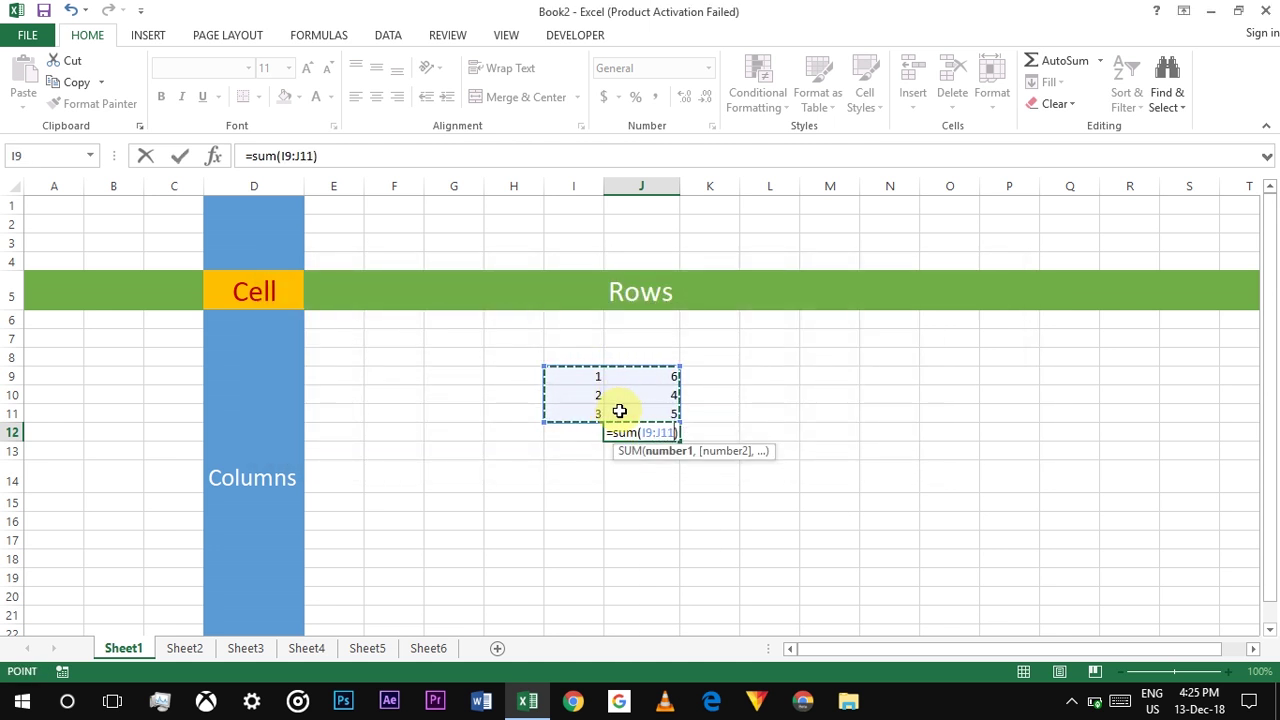
pyautogui.hotkey('ctrl', 'Return')
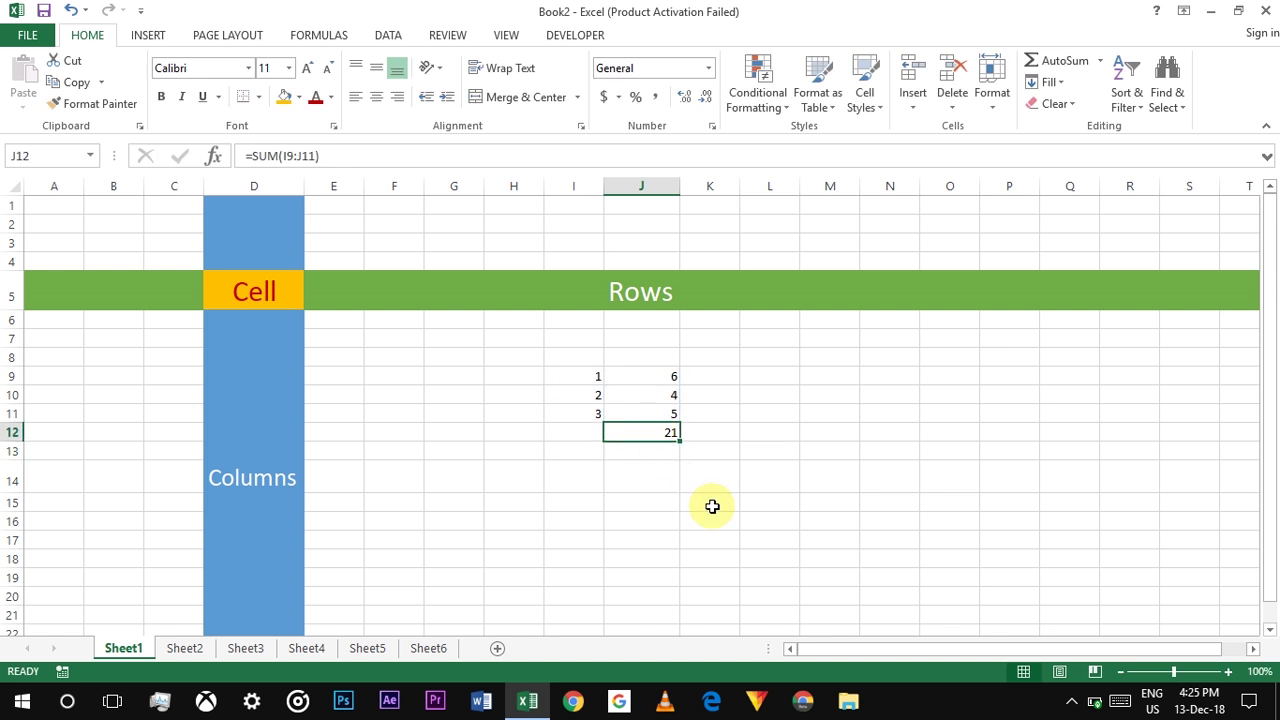
# Cut the number block I9:J12 and paste it at M9.
pyautogui.moveTo(591, 377); pyautogui.dragTo(668, 428)
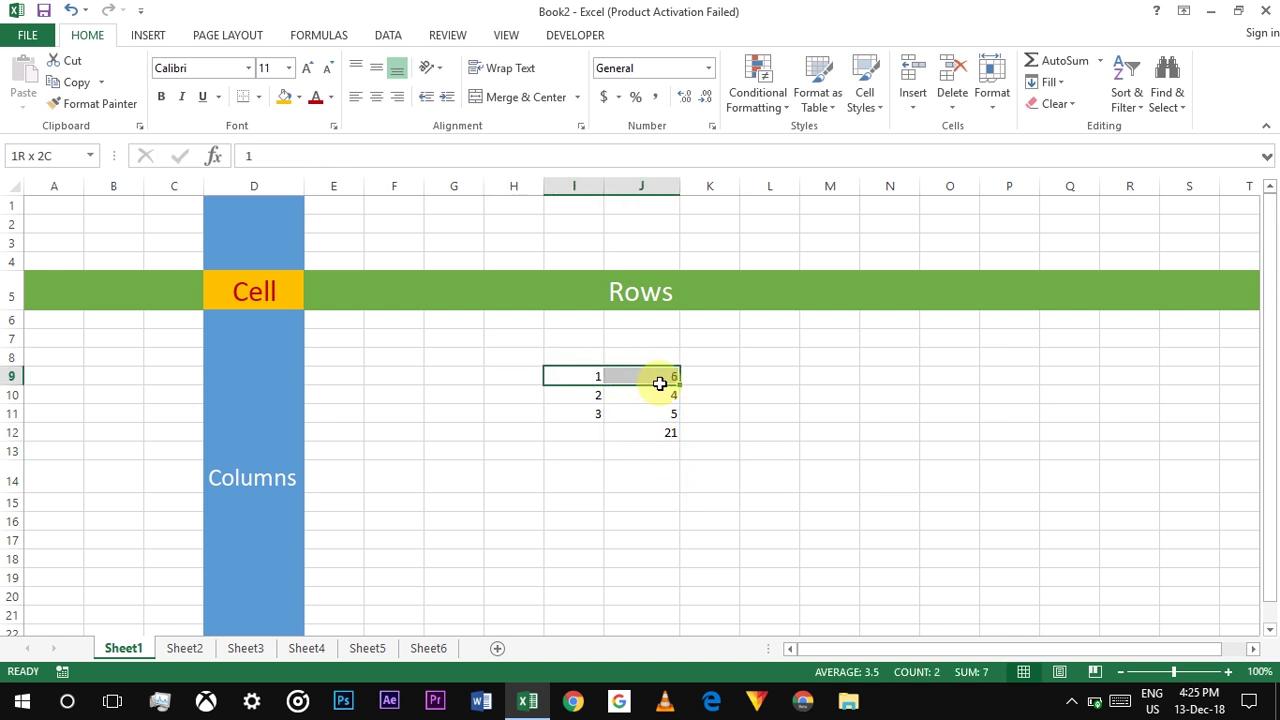
pyautogui.rightClick(668, 428)
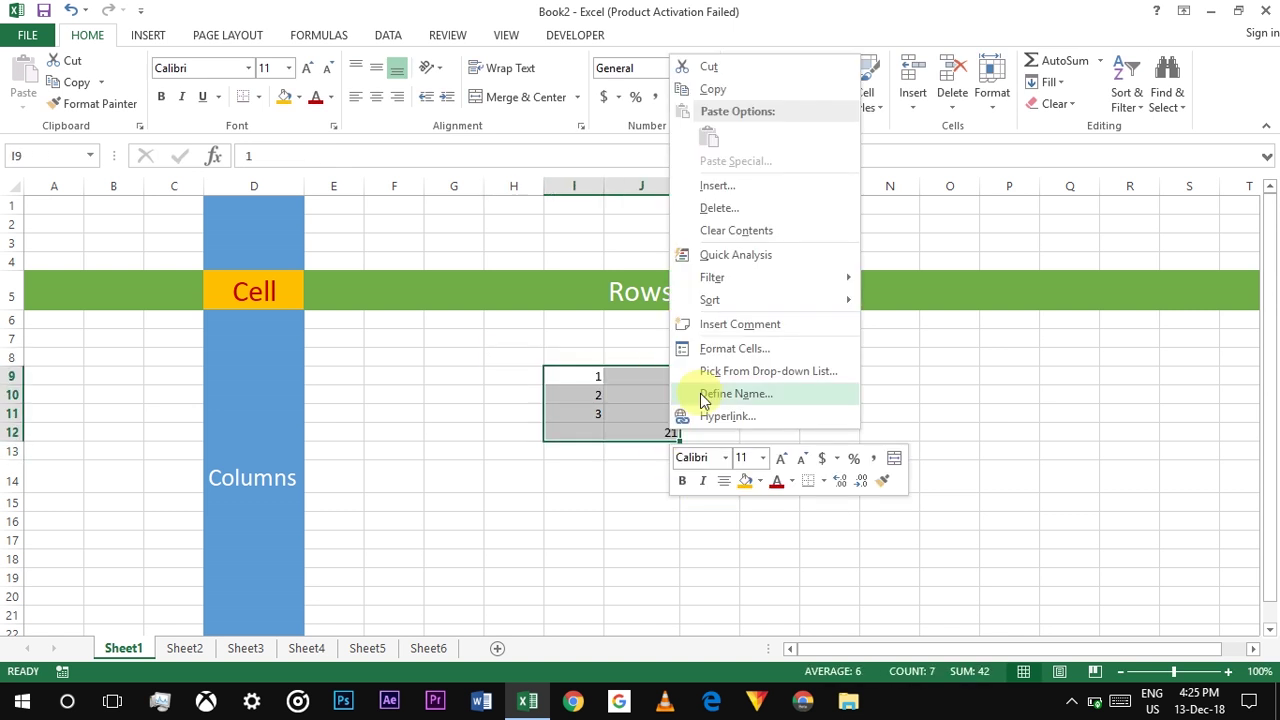
pyautogui.click(718, 68)
pyautogui.click(837, 388)
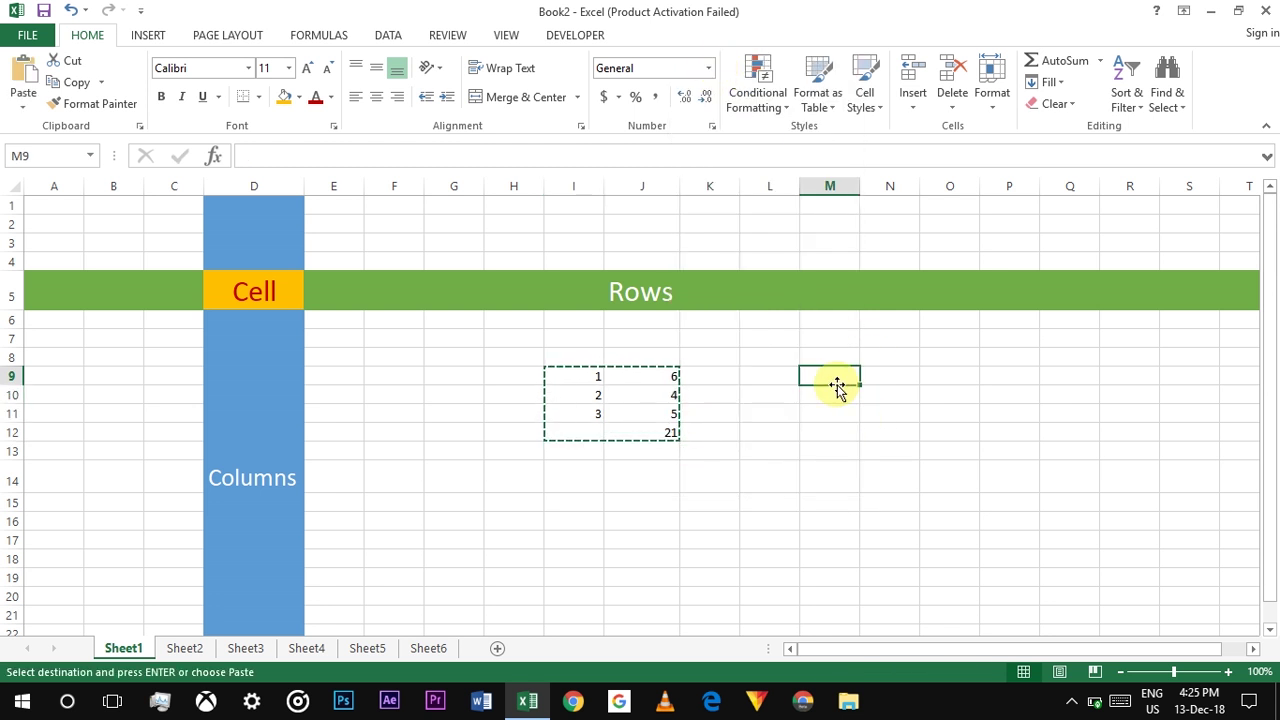
pyautogui.rightClick(822, 374)
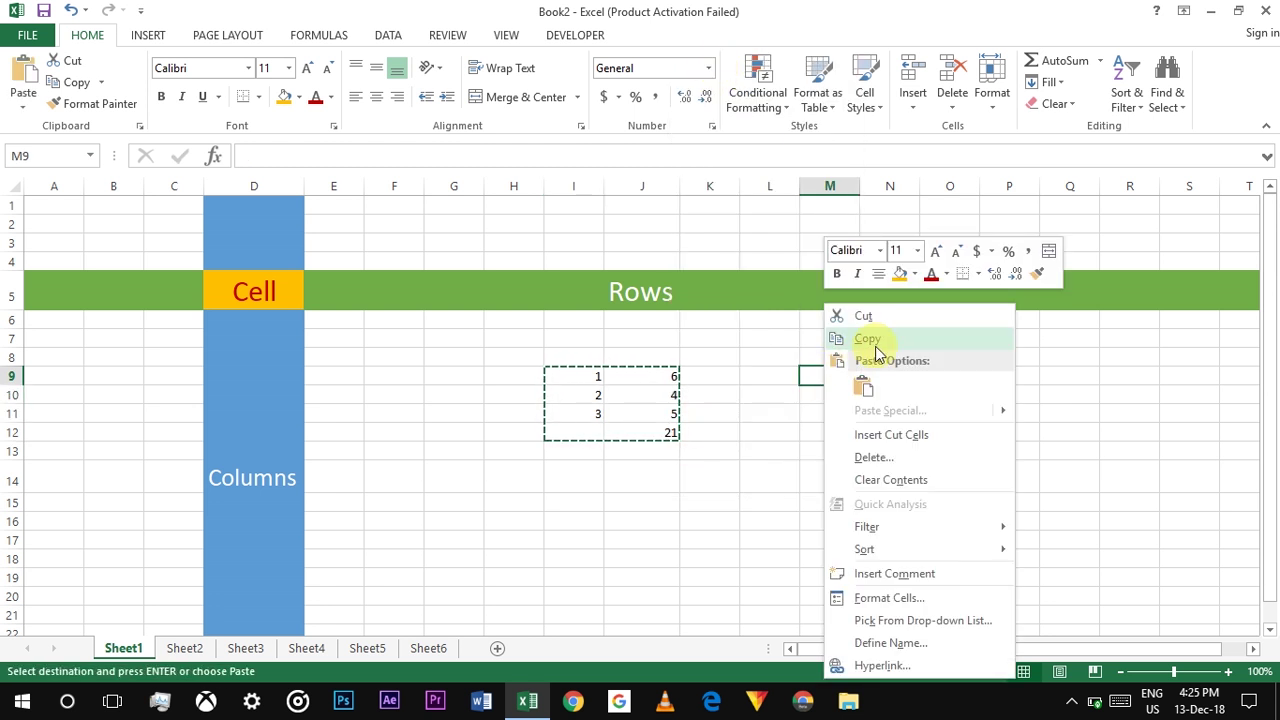
pyautogui.click(866, 389)
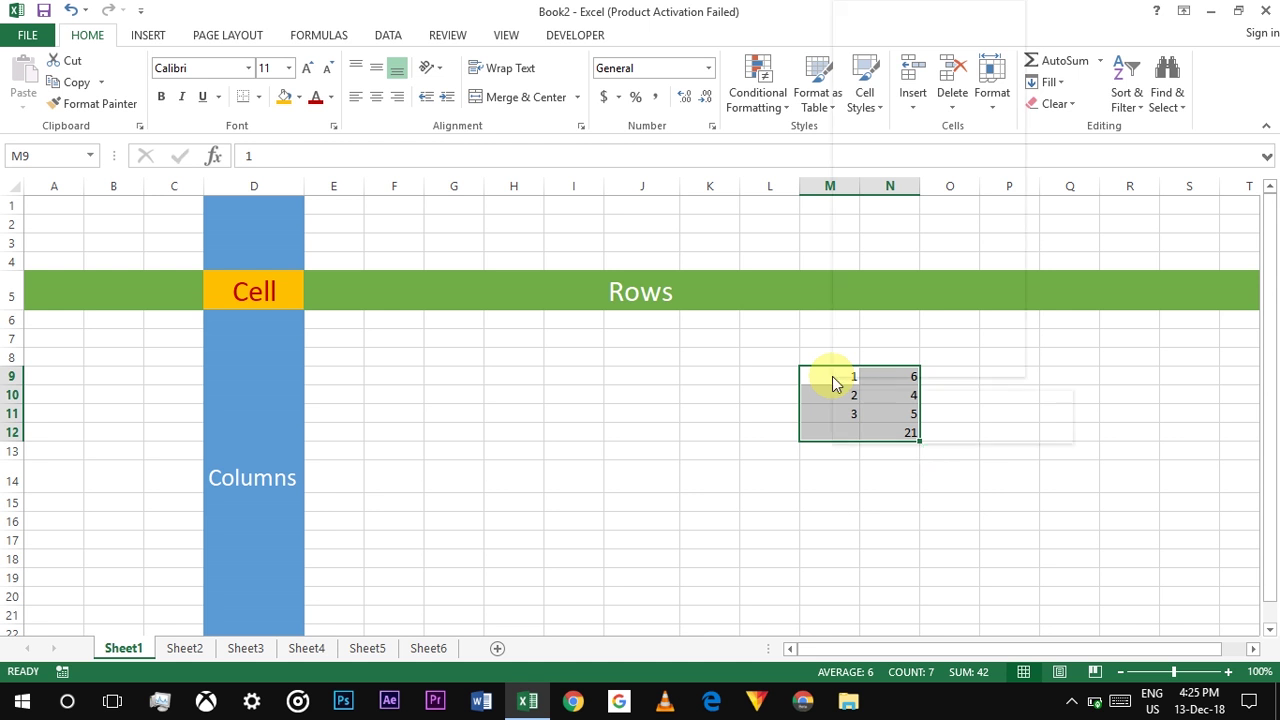
# Copy the moved block M9:N12 and paste it back into I9:J12.
pyautogui.rightClick(833, 383)
pyautogui.click(880, 40)
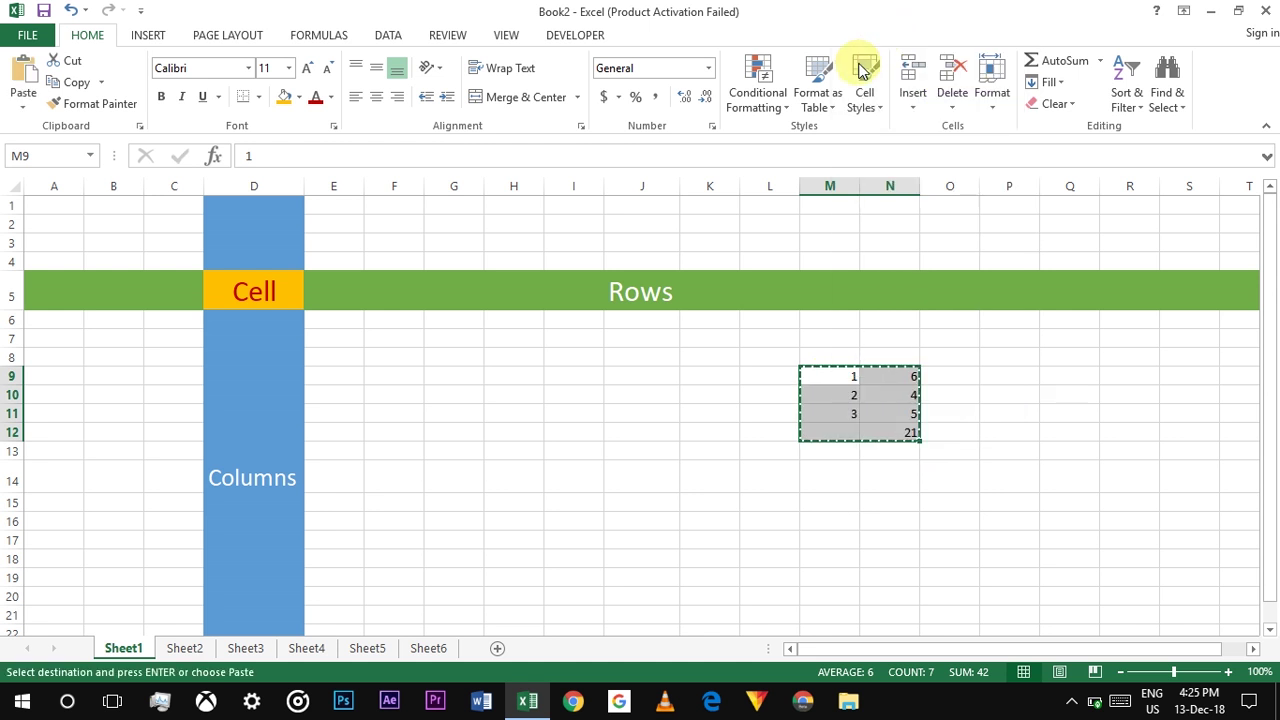
pyautogui.click(553, 378)
pyautogui.rightClick(552, 376)
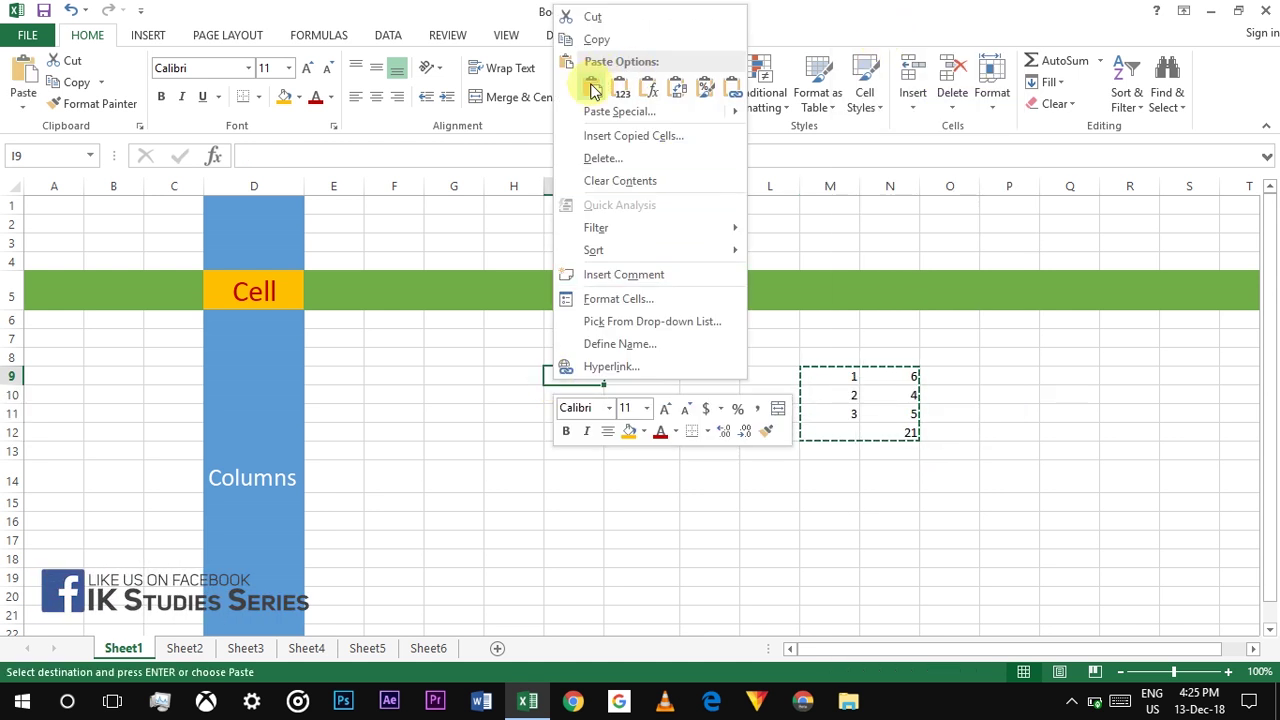
pyautogui.click(591, 90)
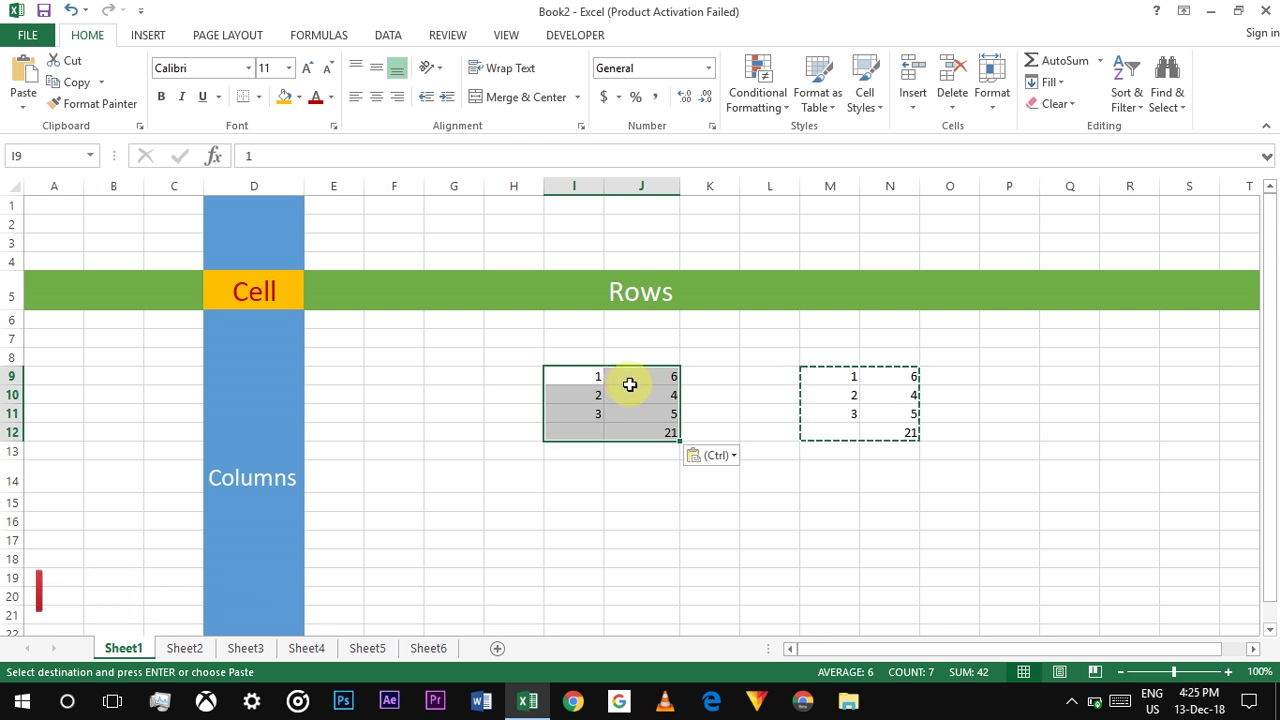
pyautogui.click(698, 502)
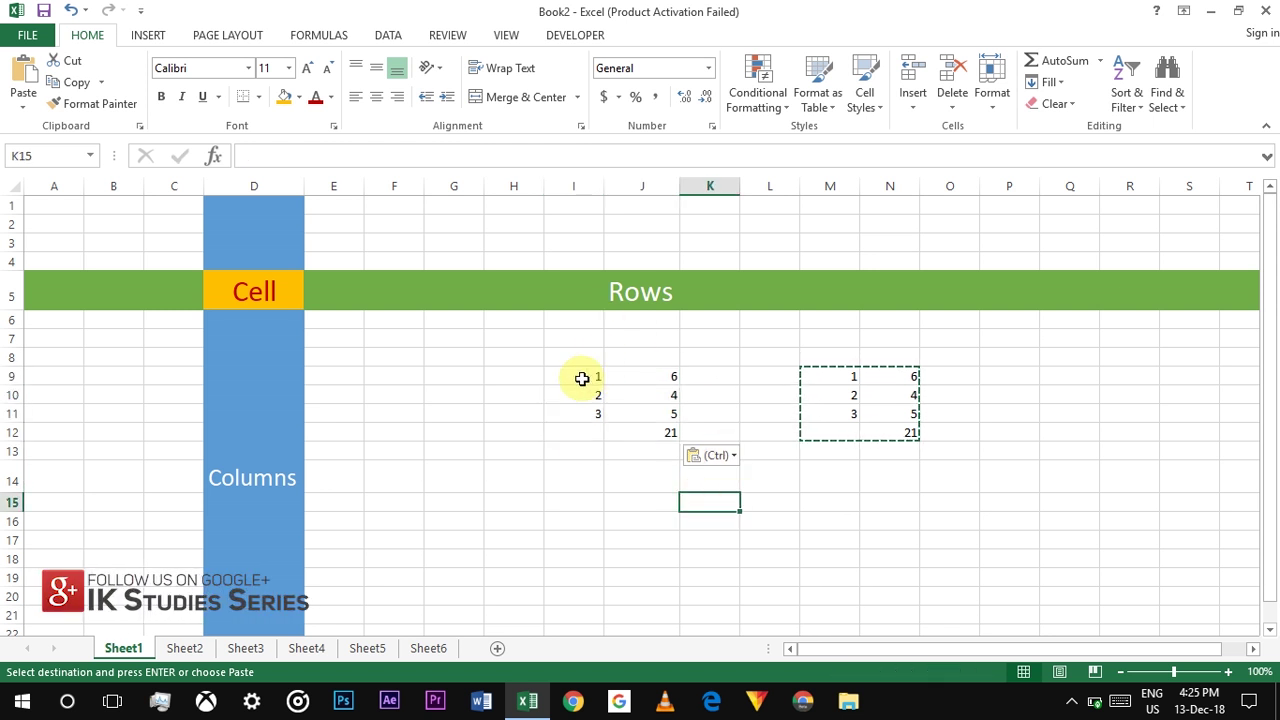
# Delete cells I9:N12, shifting cells left, so the area is empty.
pyautogui.moveTo(579, 373); pyautogui.dragTo(904, 437)
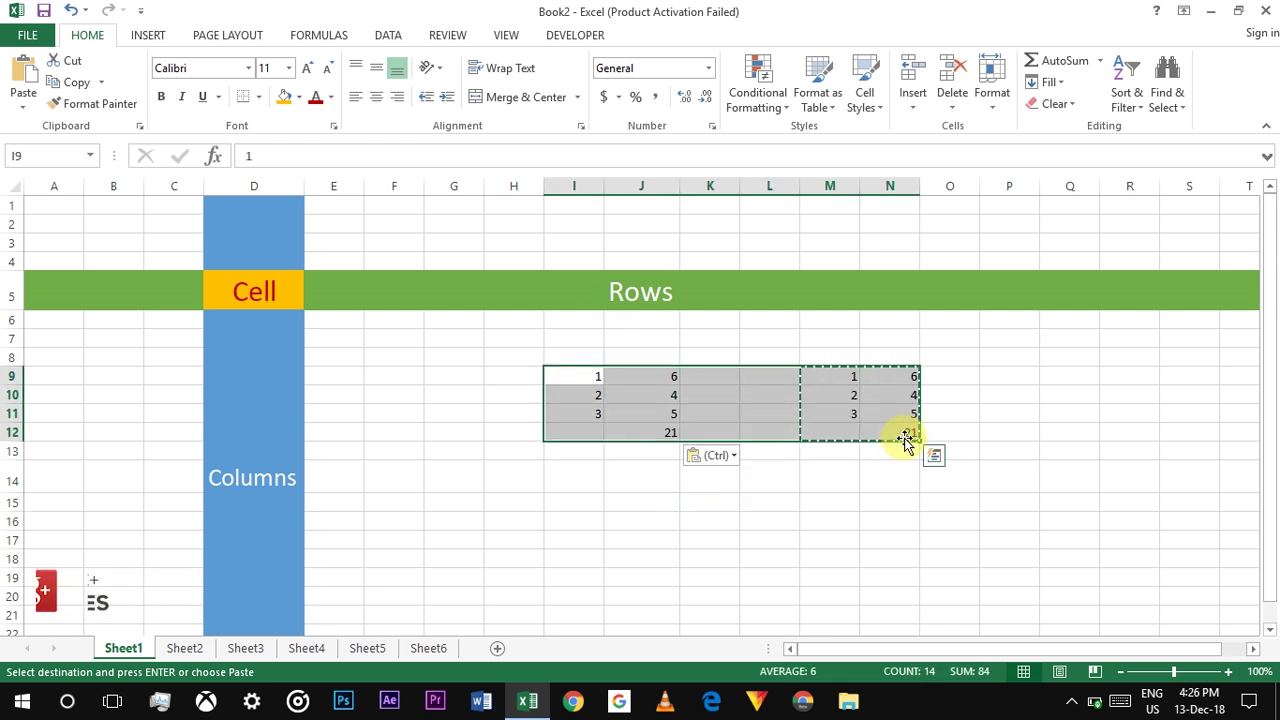
pyautogui.rightClick(882, 422)
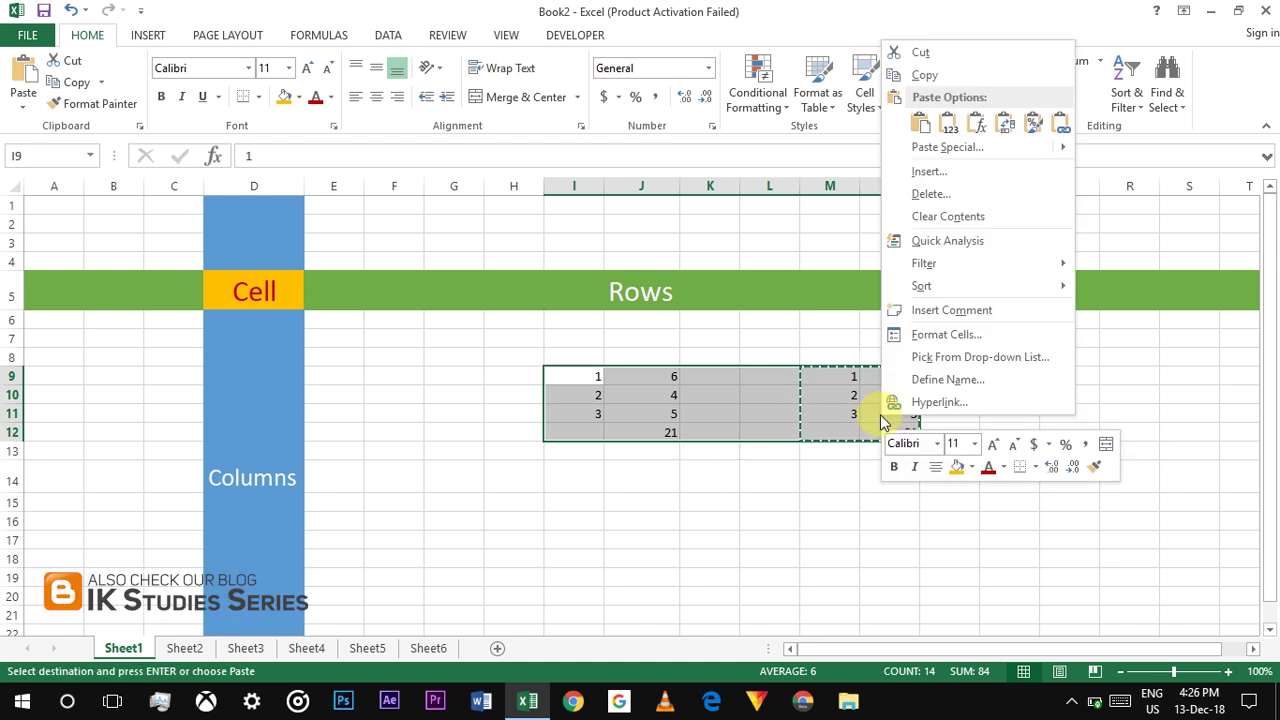
pyautogui.click(931, 194)
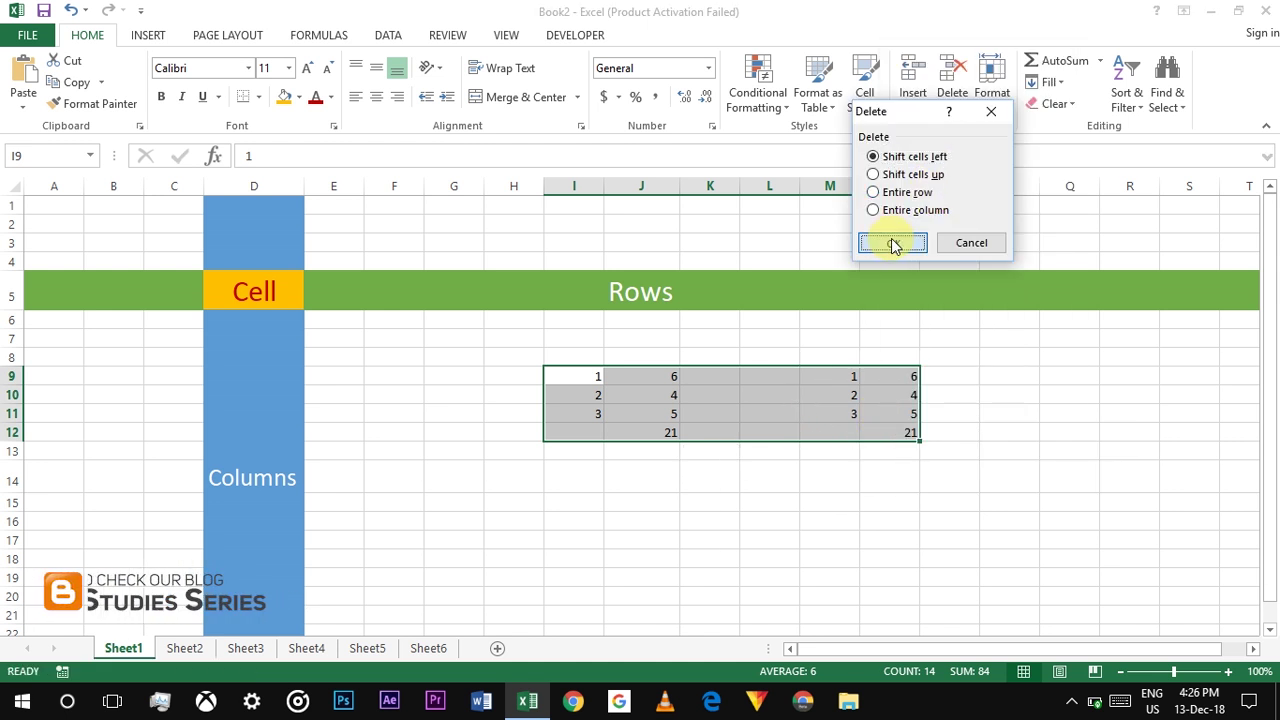
pyautogui.click(893, 245)
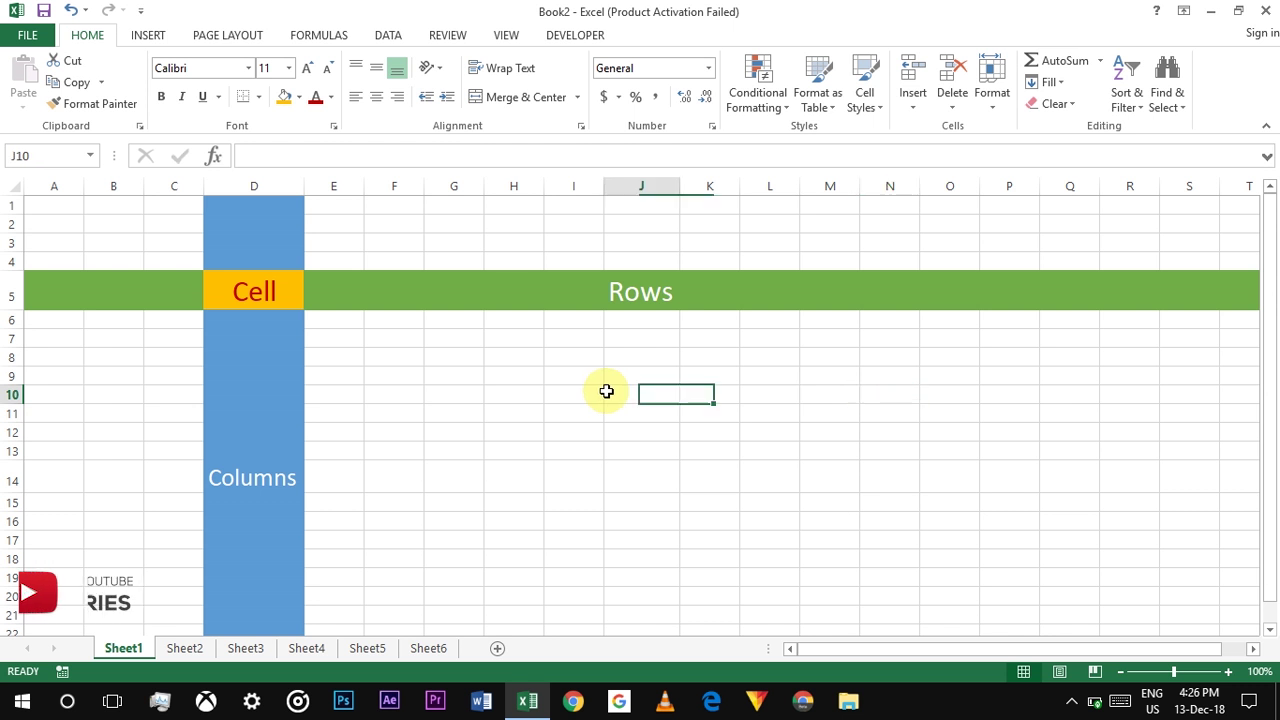
pyautogui.click(707, 337)
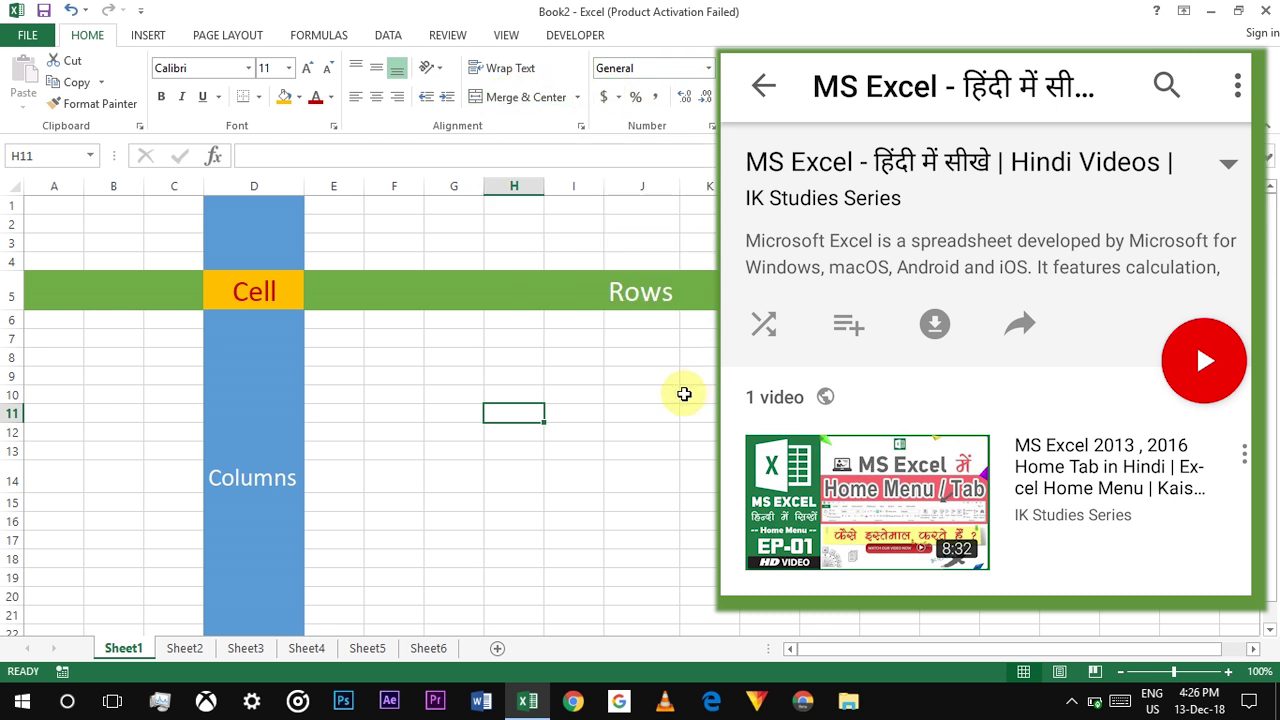
# Close the Book2 workbook window to return to the Windows desktop.
pyautogui.click(616, 474)
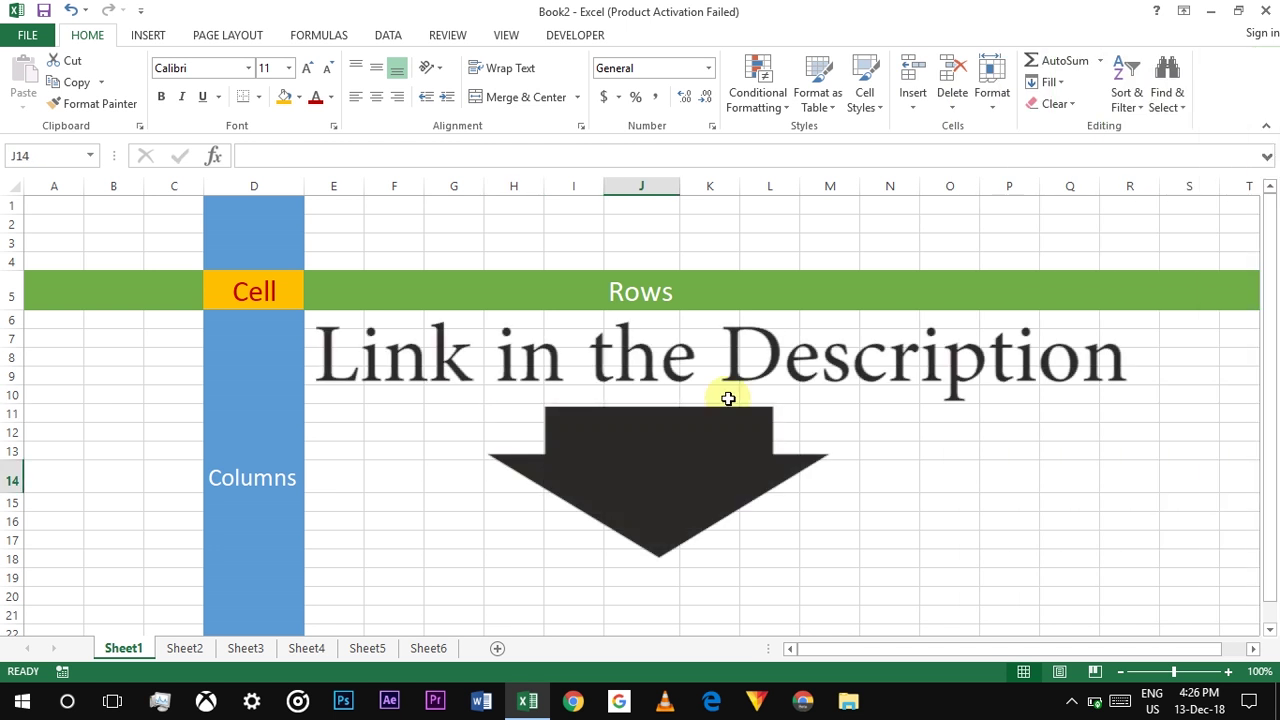
pyautogui.click(1260, 12)
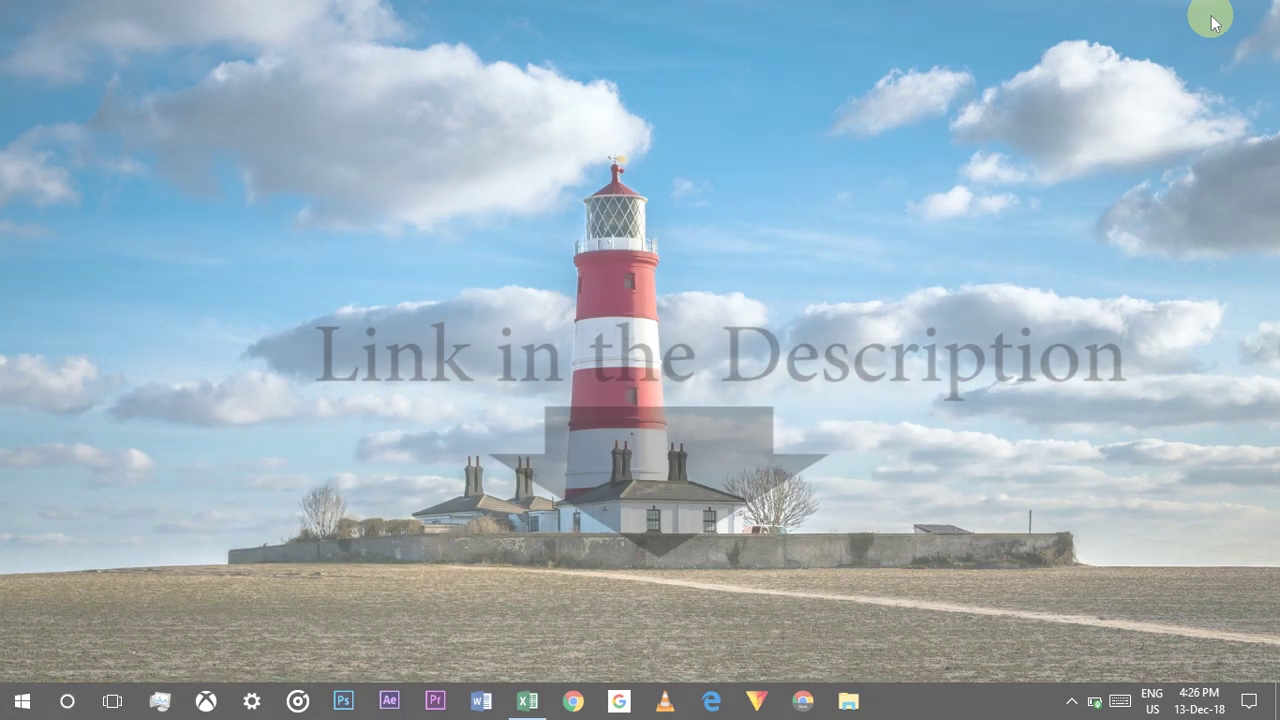